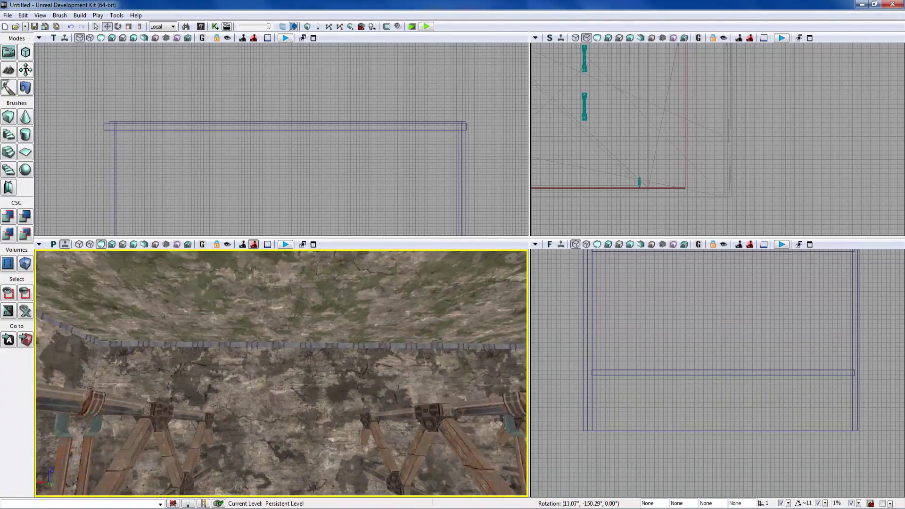
- Search the static meshes for "light" and place the S_HU_Light_SM_WallLight01 mesh on the stone wall
click(201, 27)
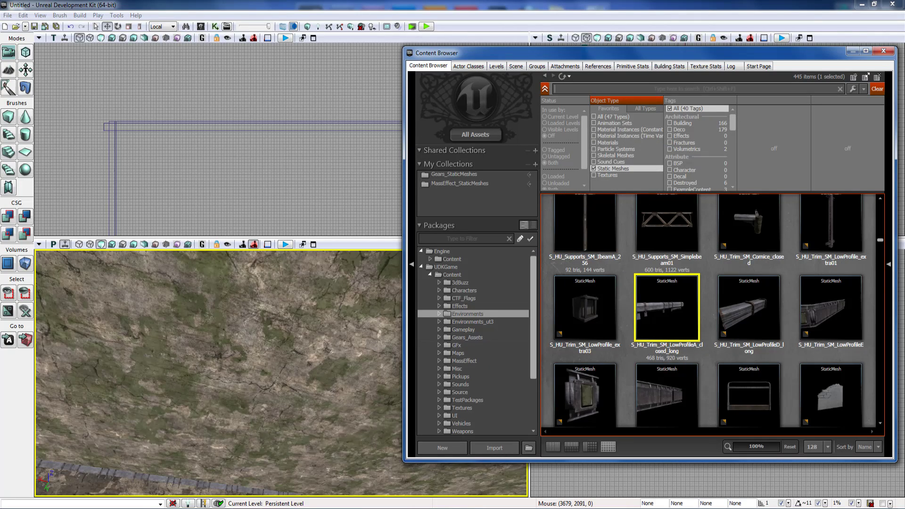
click(577, 88)
text(light)
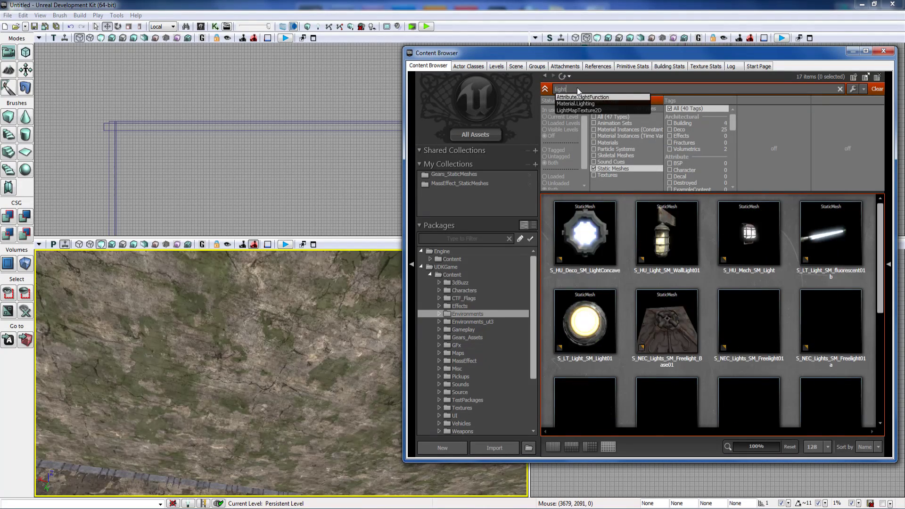
scroll(704, 281, down, 2)
scroll(704, 281, up, 2)
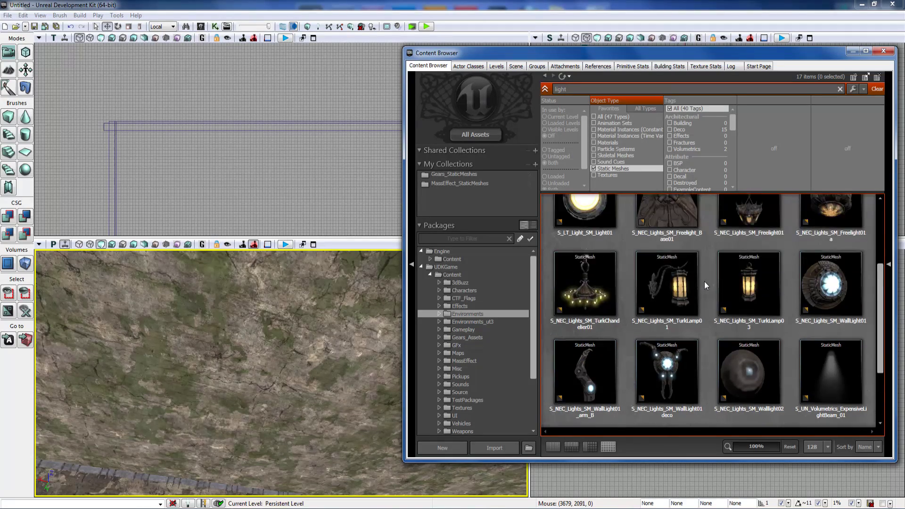
scroll(704, 282, up, 1)
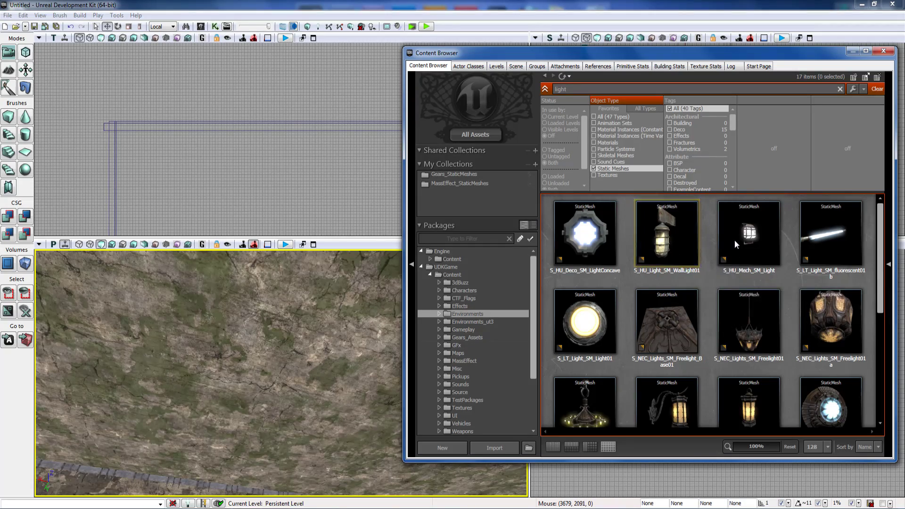
click(680, 246)
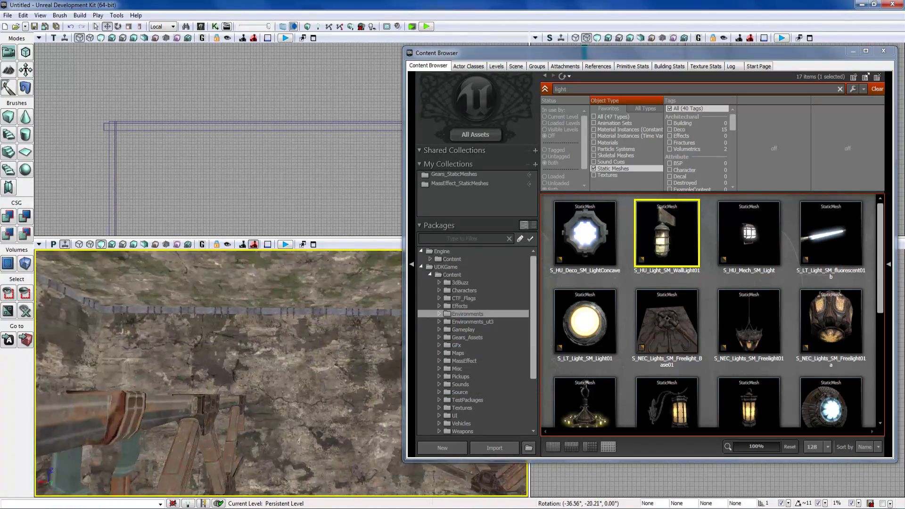
right_drag(263, 358, 264, 377)
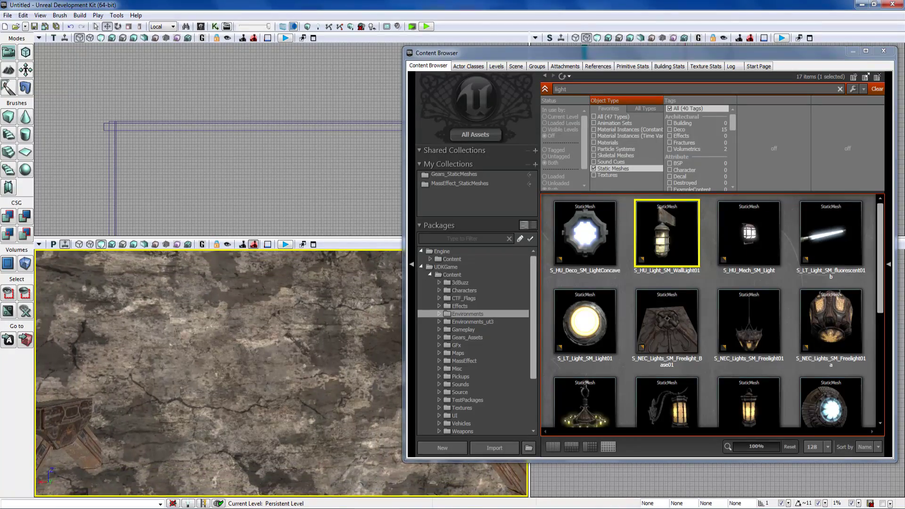
drag(671, 233, 300, 372)
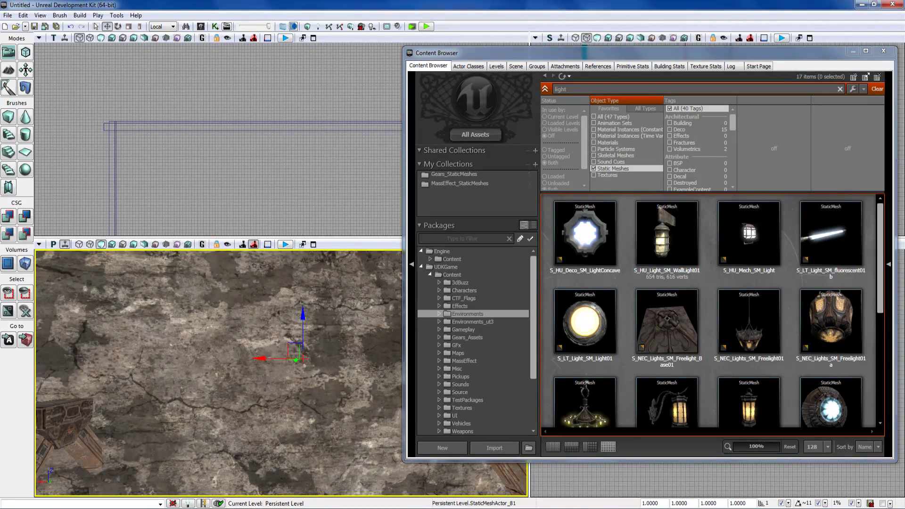
- Switch to World reference coordinates and scale the wall light up uniformly to about 9.28
right_drag(300, 373, 316, 390)
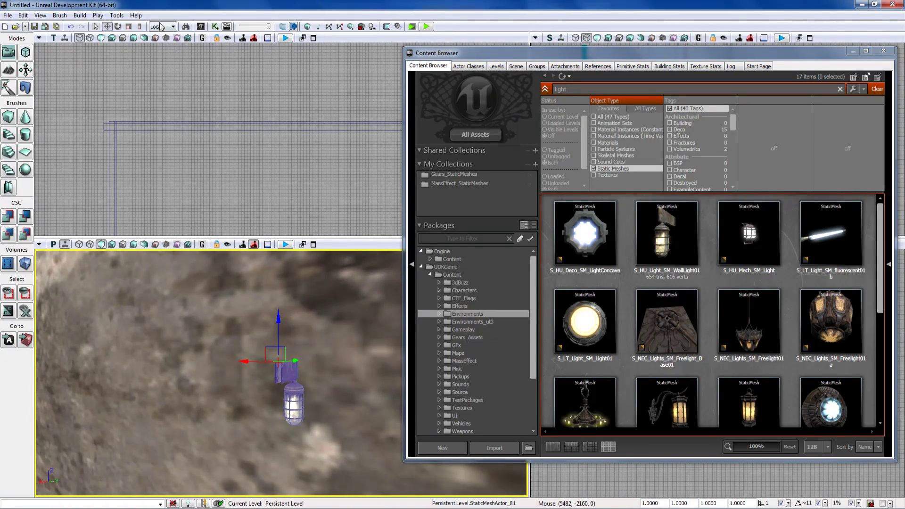
mouse_move(269, 350)
right_down()
mouse_move(256, 349)
mouse_move(281, 356)
right_up()
key(space)
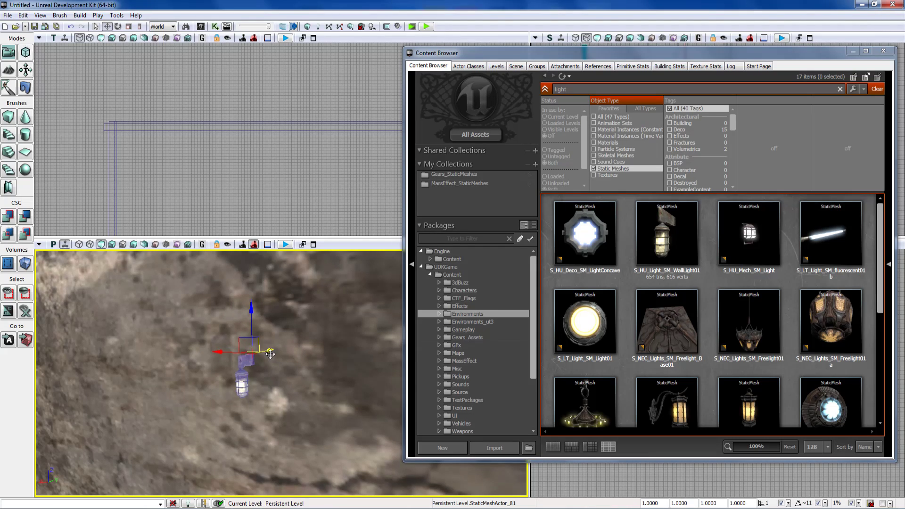
drag(253, 302, 254, 231)
right_drag(253, 302, 217, 322)
key(space)
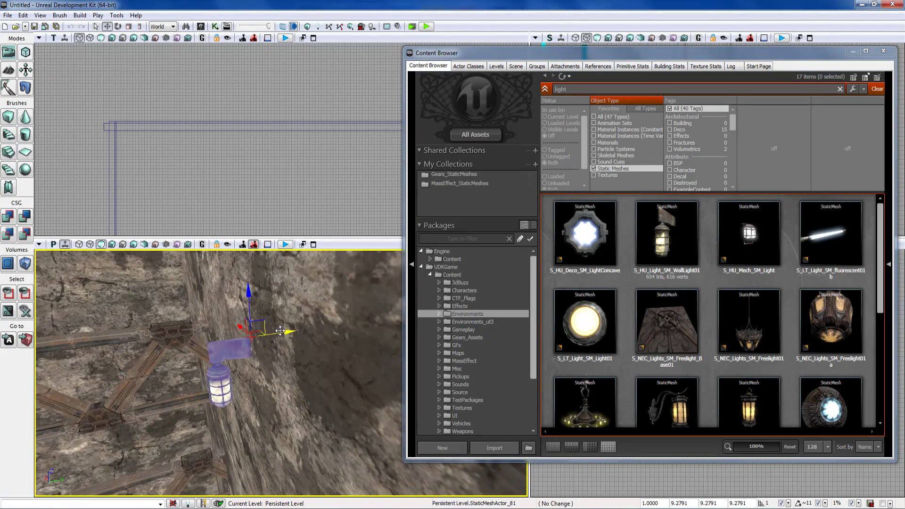
- Duplicate the wall light and space the two lights apart along the same wall
right_drag(216, 321, 367, 328)
right_drag(282, 349, 311, 353)
drag(304, 335, 177, 339)
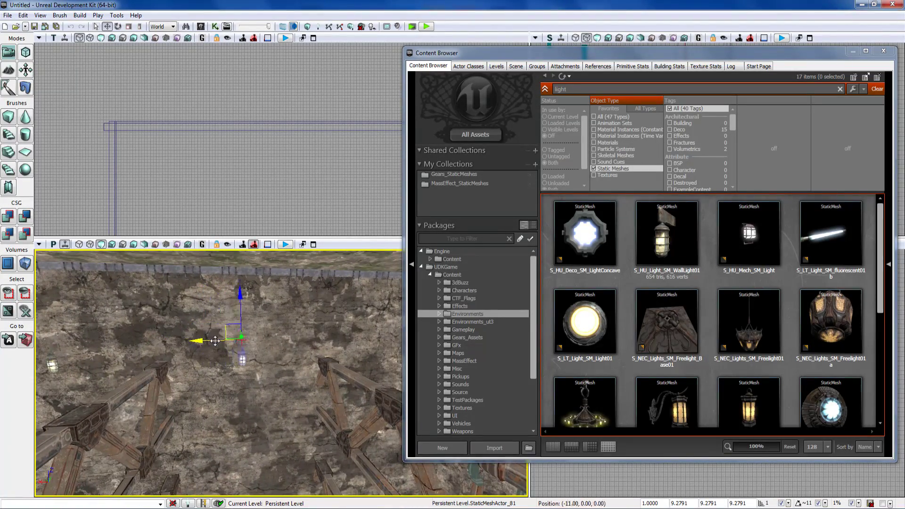
mouse_move(224, 341)
right_down()
mouse_move(250, 341)
mouse_move(170, 332)
mouse_move(210, 333)
right_up()
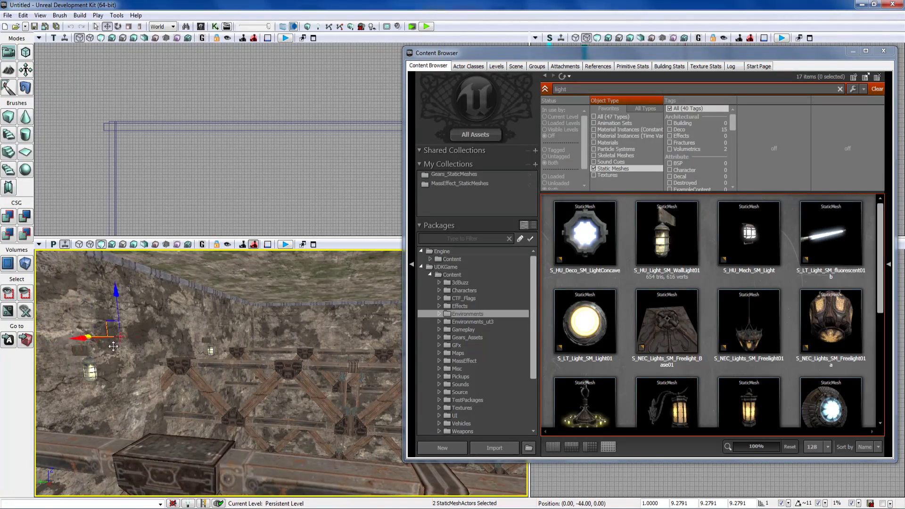
- Copy both wall lights across the room and rotate the copies 180° to face inward
right_drag(210, 333, 256, 331)
key(space)
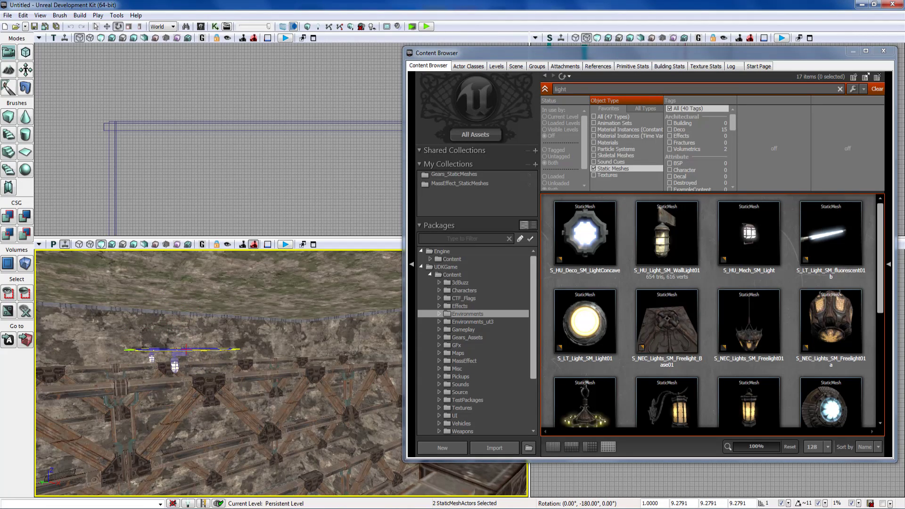
right_drag(170, 352, 210, 345)
key(w)
key(space)
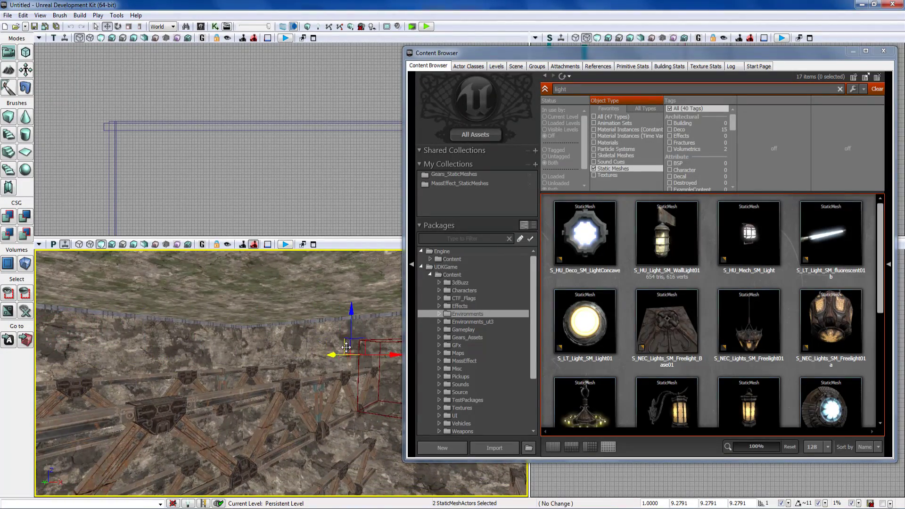
- Move the rotated pair of lights against the opposite wall and shift them along X to spread them evenly
key(w)
mouse_move(217, 373)
right_down()
mouse_move(242, 366)
mouse_move(225, 362)
right_up()
key(w)
drag(189, 366, 234, 364)
right_drag(229, 365, 275, 362)
key(s)
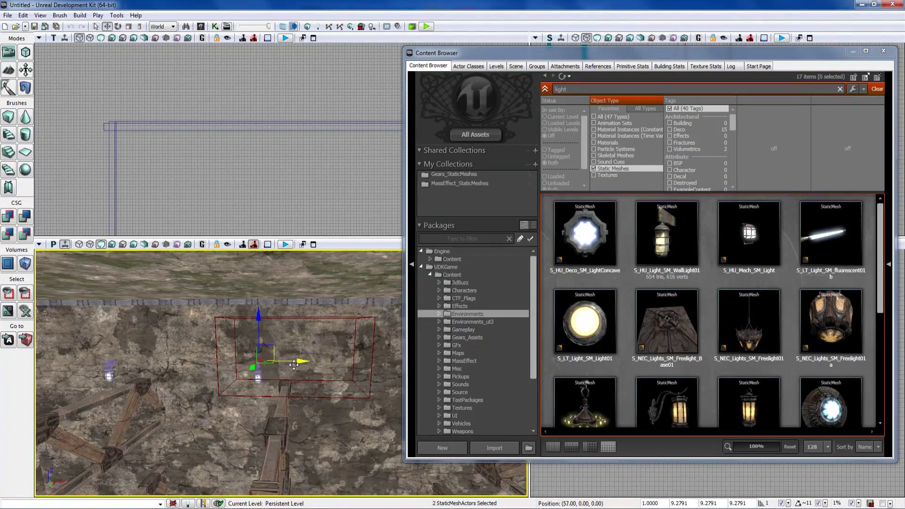
- Place the S_HU_Deco_SM_LightConcave mesh on a bare section of wall
right_drag(400, 370, 482, 361)
click(628, 383)
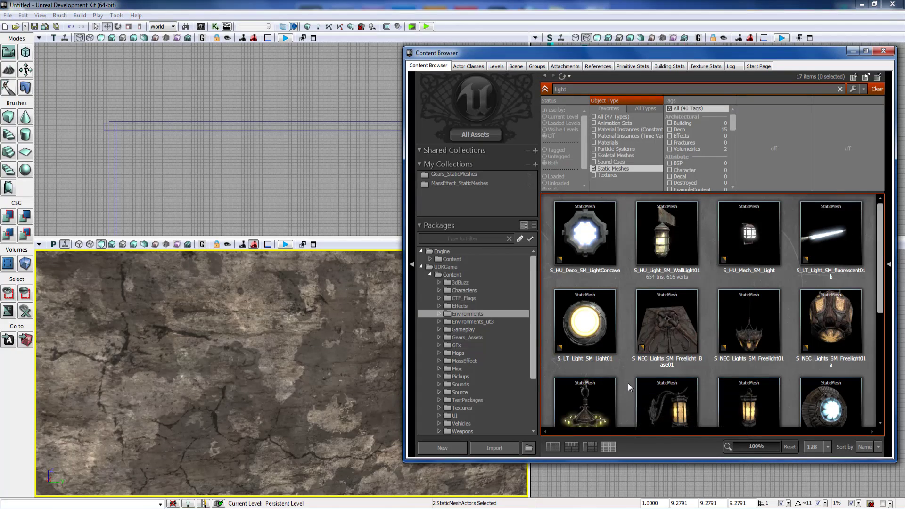
drag(592, 247, 346, 412)
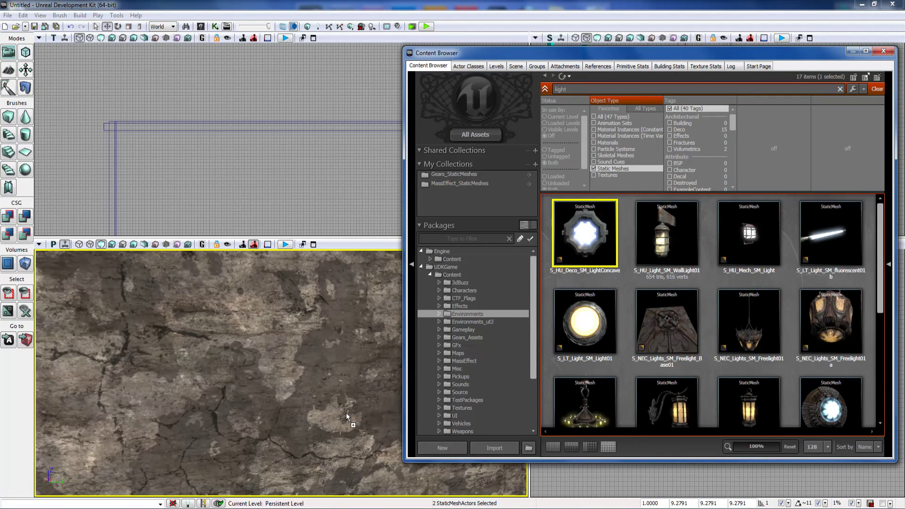
drag(319, 395, 319, 394)
- Rotate the concave light so its glowing face points outward from the wall
right_drag(319, 395, 375, 394)
key(space)
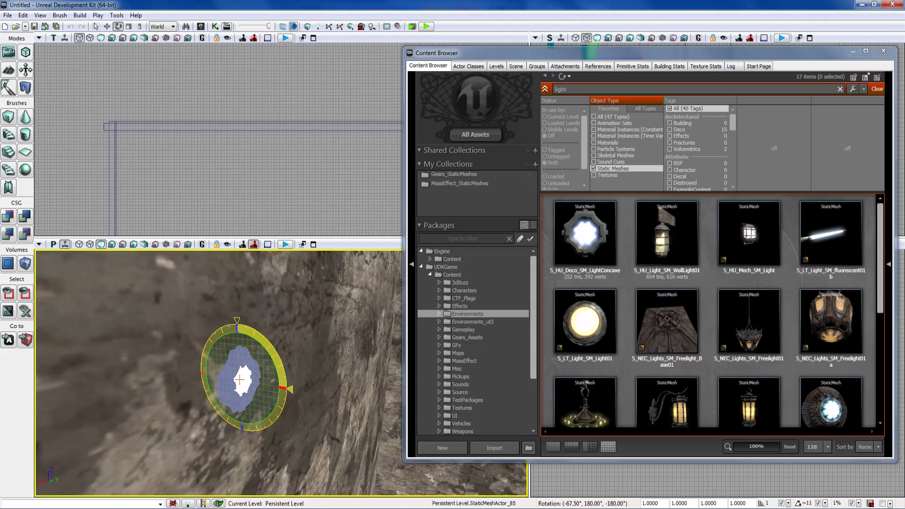
right_drag(318, 395, 264, 383)
key(space)
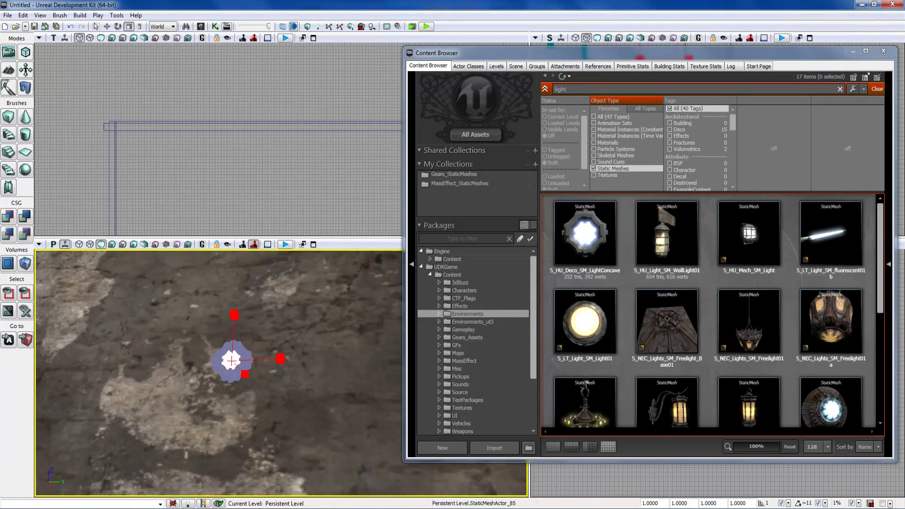
- Scale the concave light up uniformly to about 7.21
drag(281, 359, 344, 353)
right_drag(281, 359, 277, 387)
key(space)
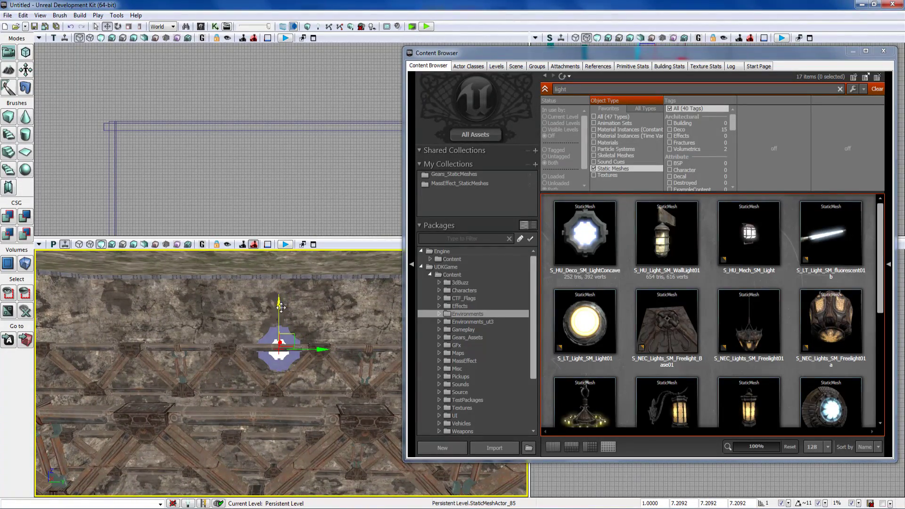
- Position the concave light low on the wall above the floor, with its back against the surface
drag(278, 391, 278, 374)
right_drag(278, 373, 293, 403)
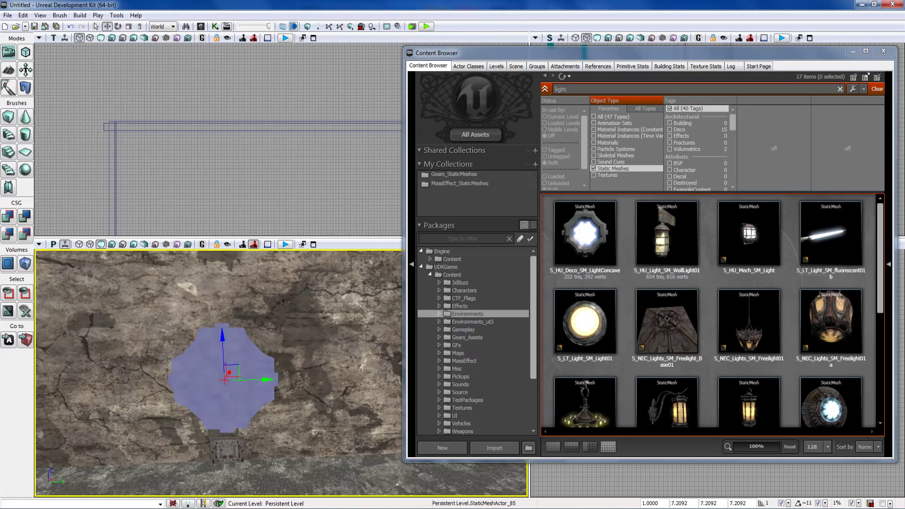
drag(233, 373, 184, 485)
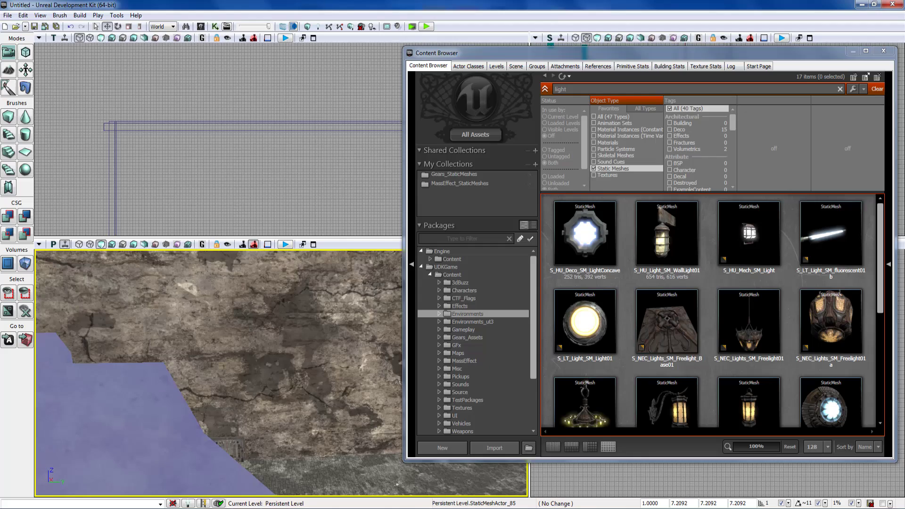
key(ctrl+z)
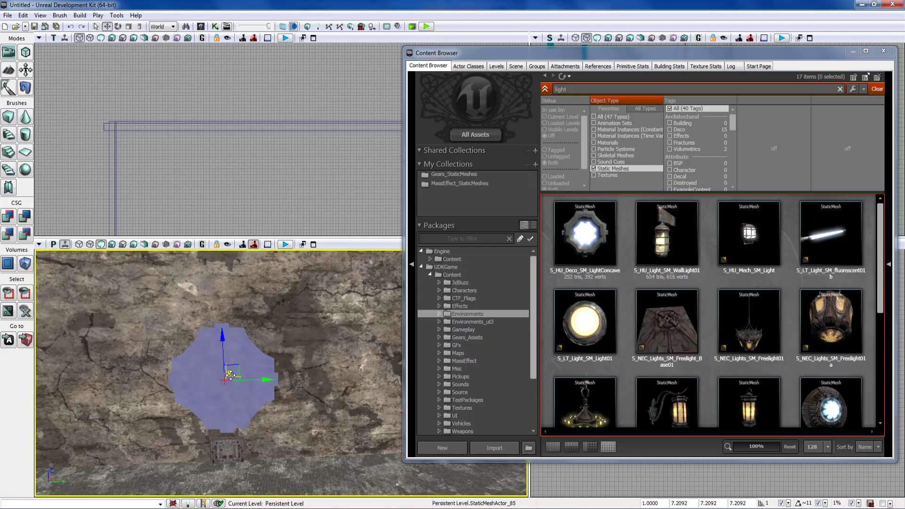
drag(230, 376, 113, 495)
mouse_move(231, 376)
right_down()
mouse_move(142, 391)
mouse_move(45, 388)
mouse_move(160, 387)
right_up()
right_drag(198, 365, 173, 360)
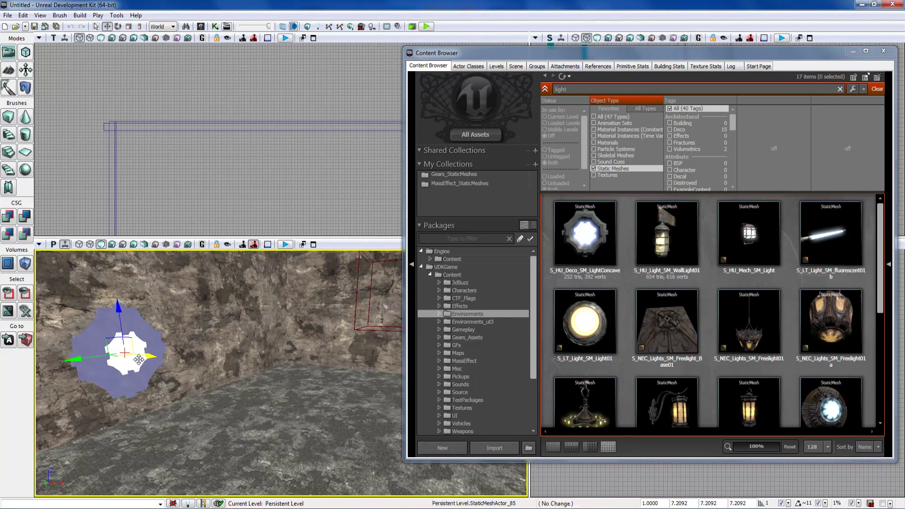
right_drag(137, 361, 166, 316)
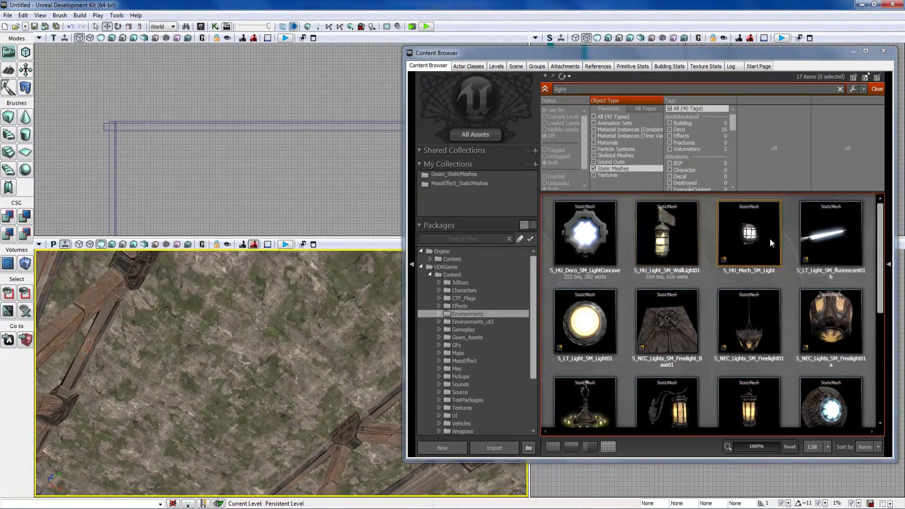
- Close the Content Browser and inspect one of the placed wall lights up close
scroll(799, 316, down, 2)
scroll(797, 306, up, 2)
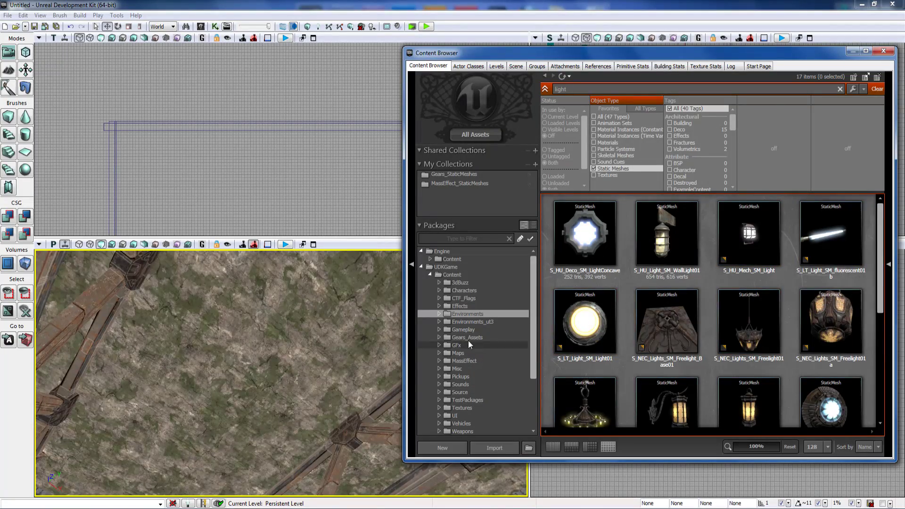
click(883, 55)
right_drag(377, 330, 370, 427)
right_drag(283, 372, 283, 372)
right_drag(255, 251, 255, 252)
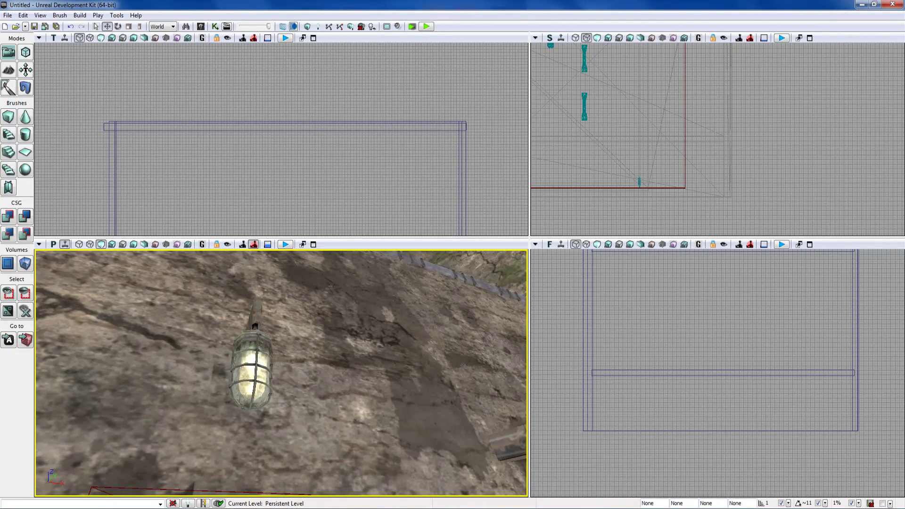
- Examine the light meshes in lit game view, and return the perspective viewport to unlit shading
click(201, 245)
right_drag(217, 283, 203, 283)
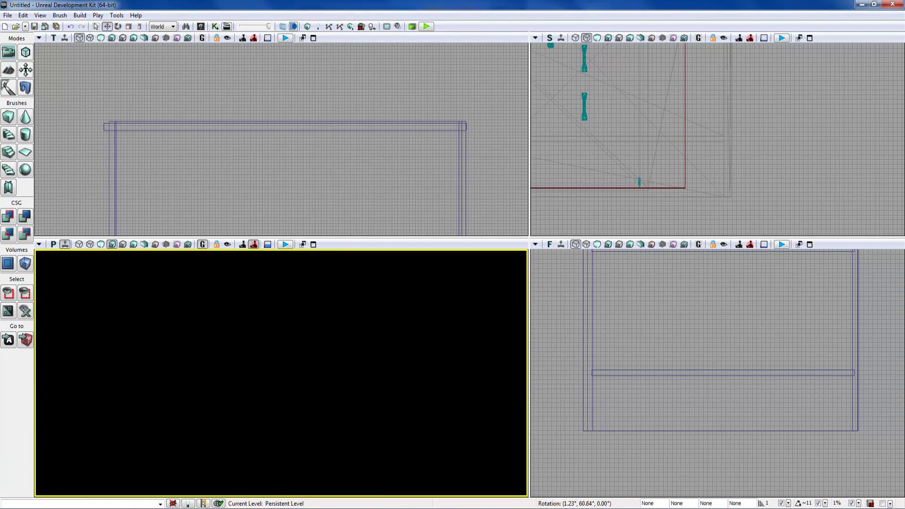
right_drag(317, 366, 318, 366)
drag(317, 354, 312, 362)
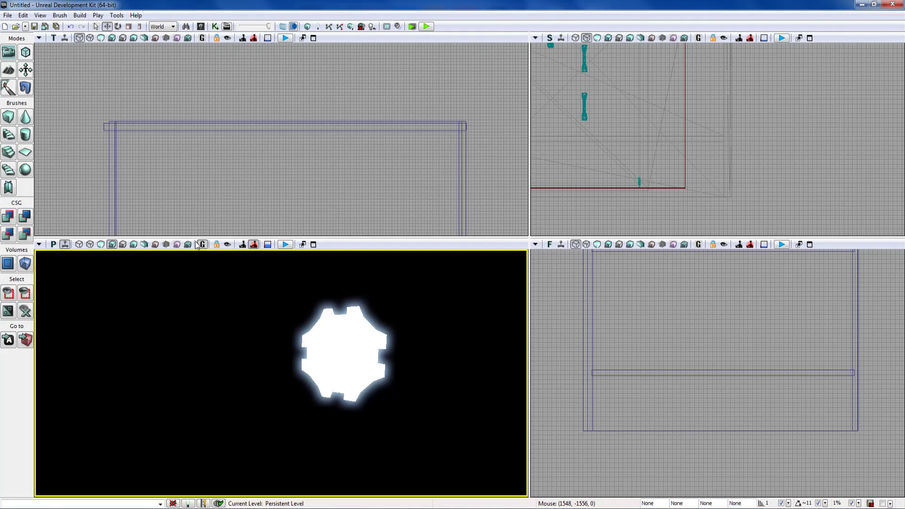
click(101, 244)
- Add a point light on the floor in front of the concave light and raise it toward the fixture
mouse_move(281, 372)
right_down()
mouse_move(326, 371)
mouse_move(320, 411)
right_up()
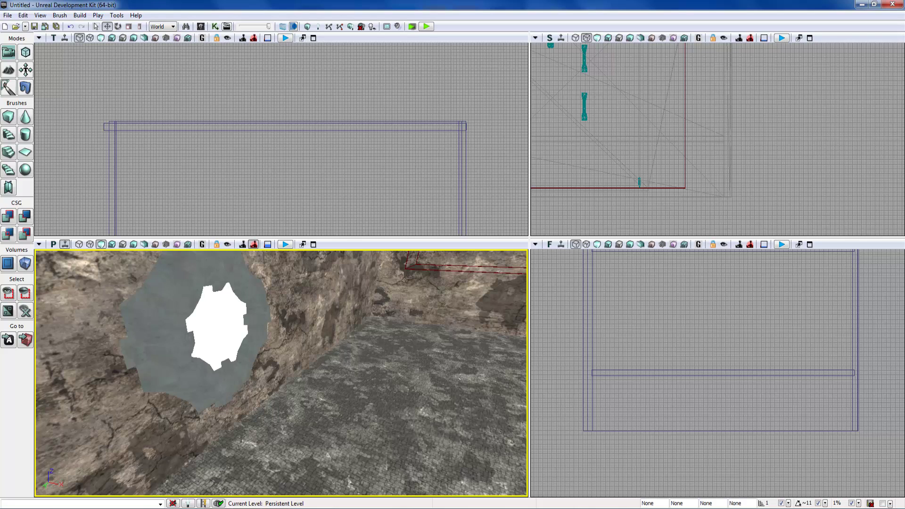
key(l)
click(264, 442)
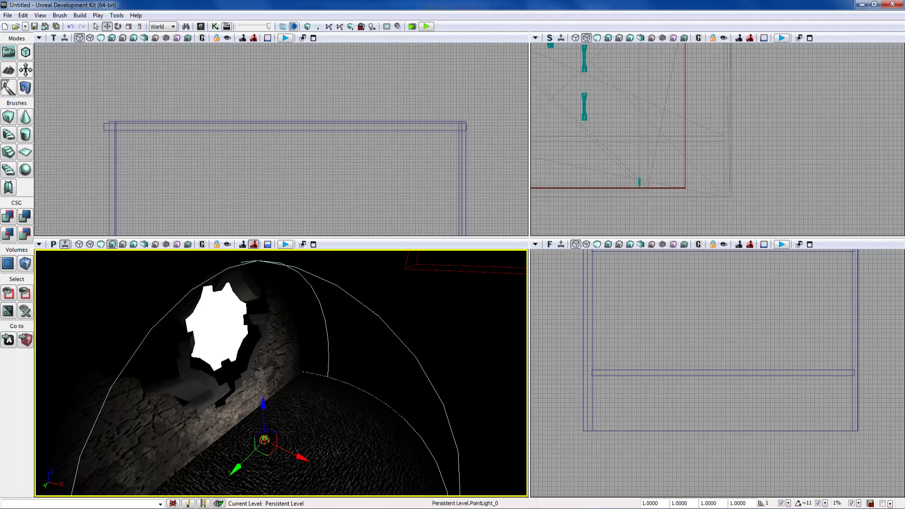
drag(266, 414, 262, 308)
- Shift the point light horizontally into line with the center of the concave light
right_drag(259, 308, 135, 282)
key(d)
key(w)
drag(251, 380, 203, 380)
right_drag(203, 380, 352, 394)
key(a)
key(s)
drag(240, 365, 205, 362)
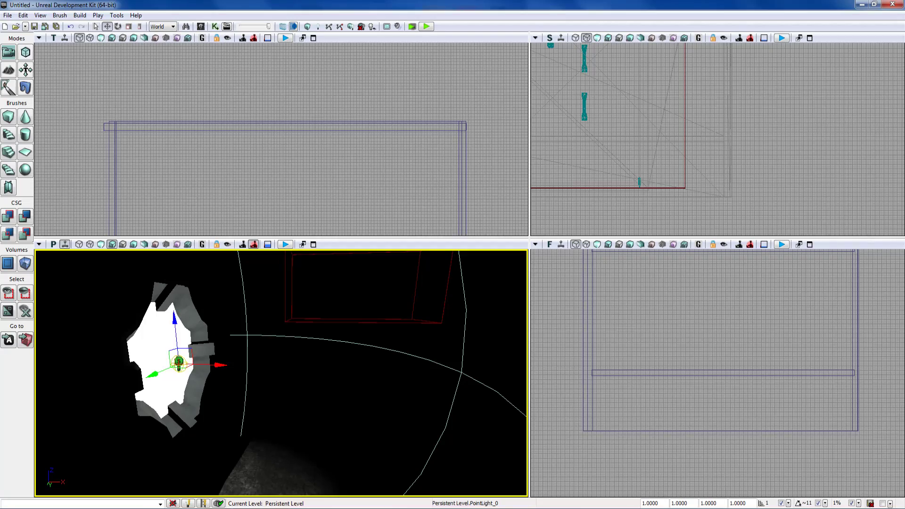
- Check the point light from the side and fine-tune its position in front of the fixture's glowing face
right_drag(191, 352, 41, 341)
key(d)
key(w)
key(d)
right_drag(200, 359, 343, 370)
key(a)
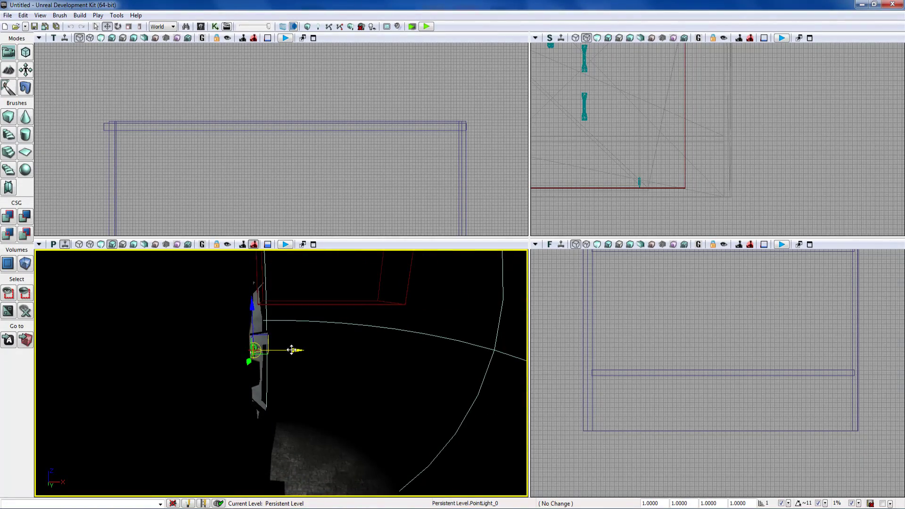
right_drag(289, 347, 260, 355)
key(d)
key(s)
key(a)
key(w)
key(a)
key(s)
- Open the point light's properties and review its radius, falloff, brightness and shadow settings
key(F4)
drag(223, 117, 617, 179)
key(w)
mouse_move(358, 344)
right_down()
mouse_move(370, 334)
mouse_move(362, 345)
right_up()
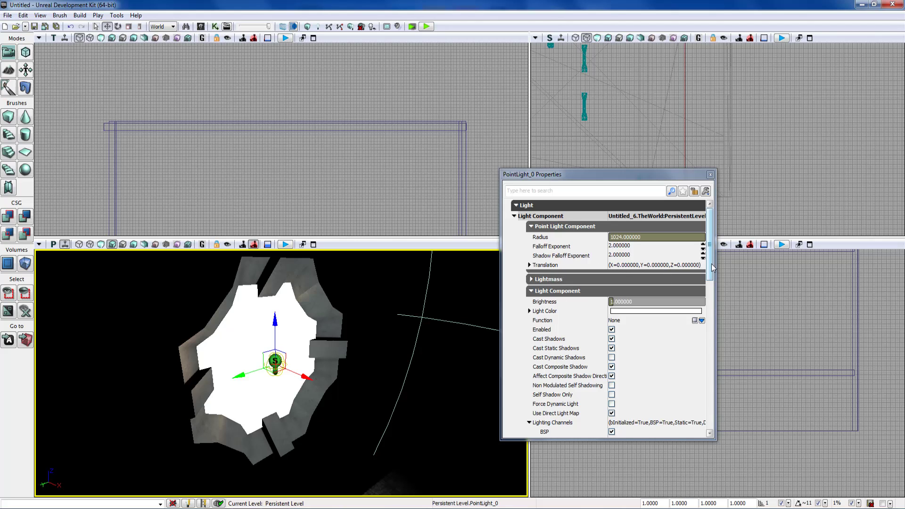
drag(711, 266, 708, 277)
scroll(565, 249, up, 3)
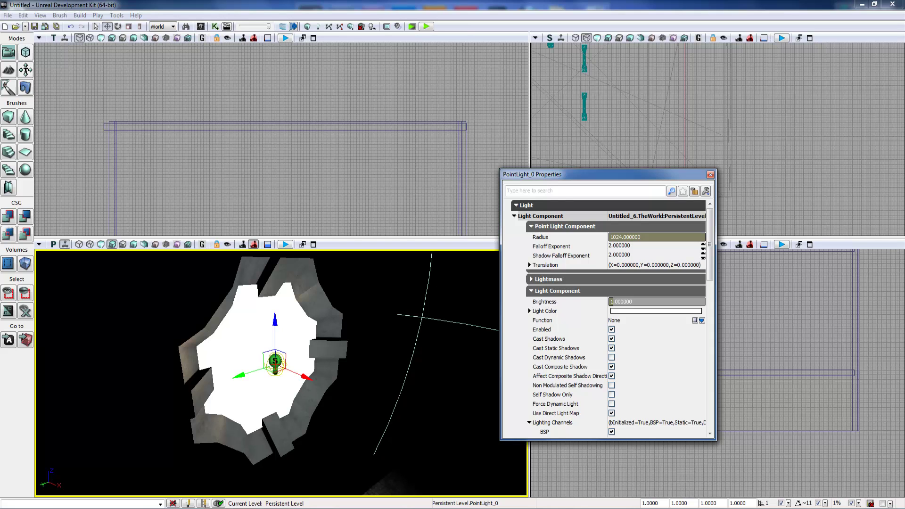
- Set the point light's brightness to 4 and try a radius of 600 before settling on 4000
drag(710, 260, 727, 282)
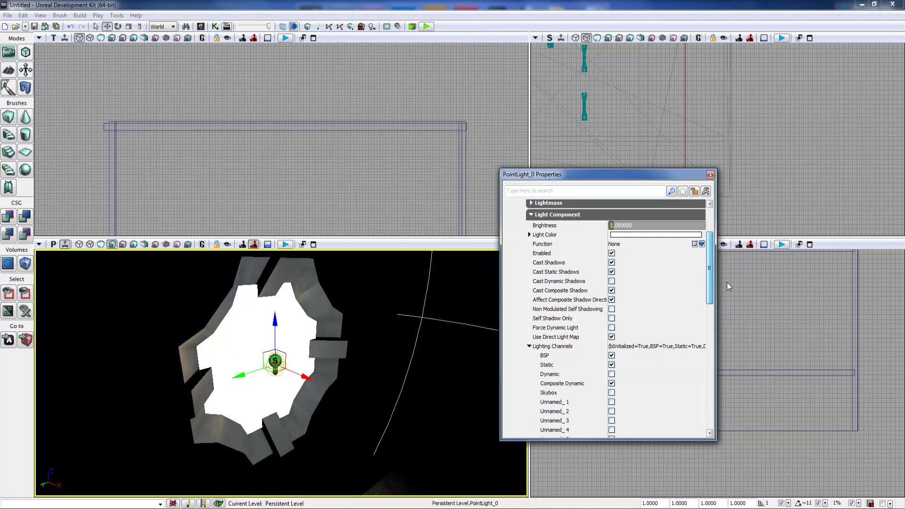
click(528, 347)
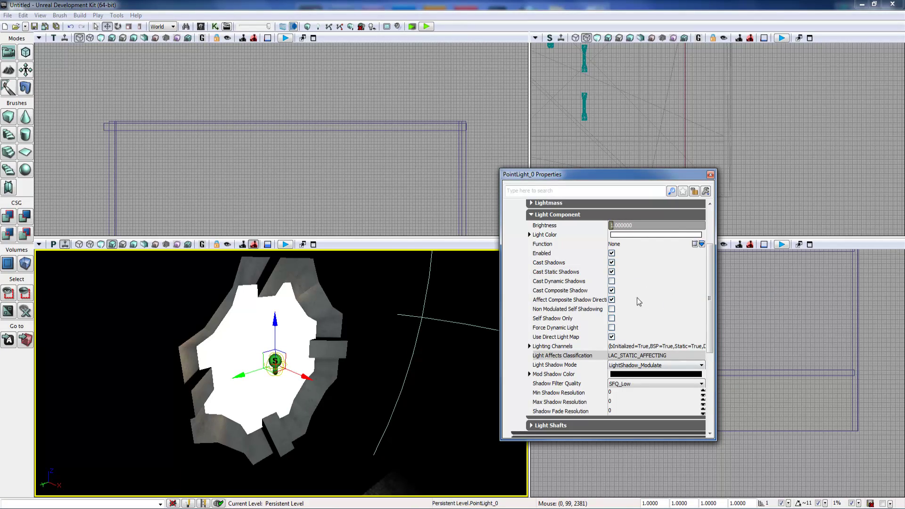
scroll(670, 284, up, 3)
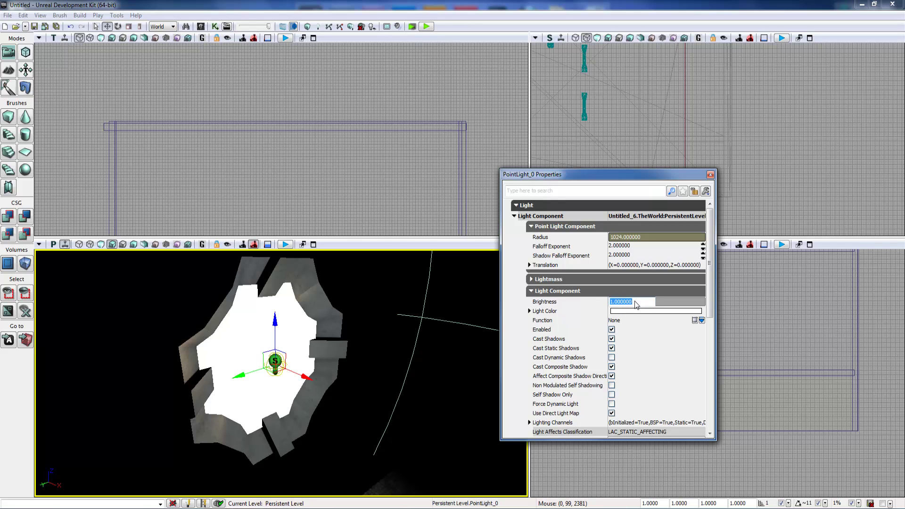
right_drag(401, 349, 546, 284)
click(621, 237)
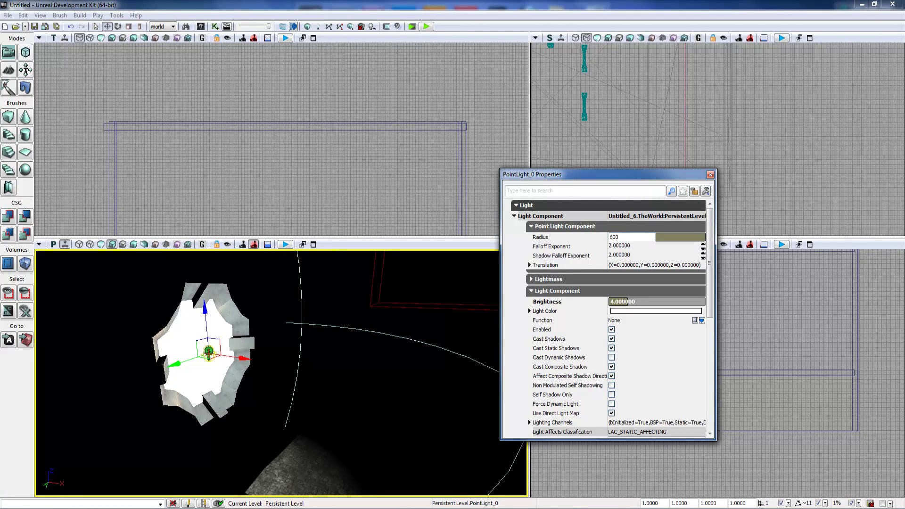
key(Return)
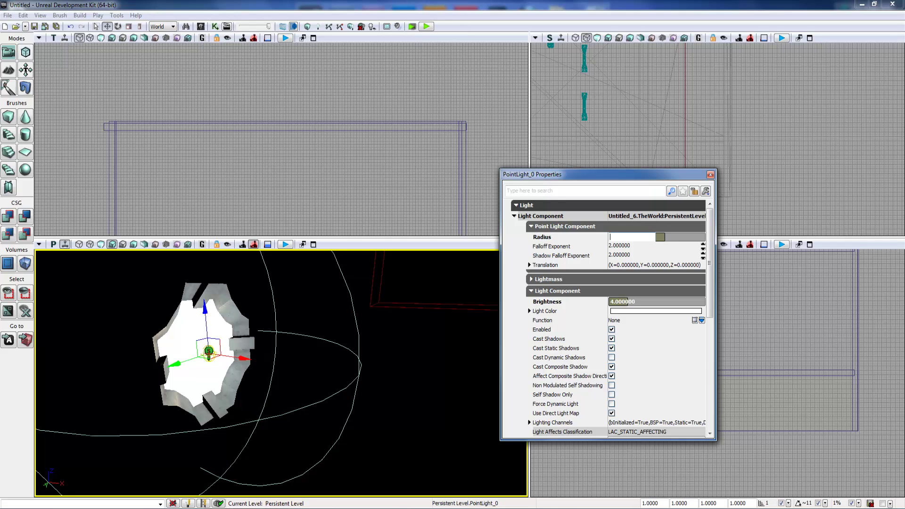
key(Return)
- Inspect how the point light falls on the floor, walls and fixture from several angles, including in game view
mouse_move(405, 325)
right_down()
mouse_move(490, 304)
mouse_move(391, 330)
right_up()
mouse_move(179, 377)
mouse_down()
mouse_move(169, 367)
mouse_move(214, 362)
mouse_move(174, 363)
mouse_up()
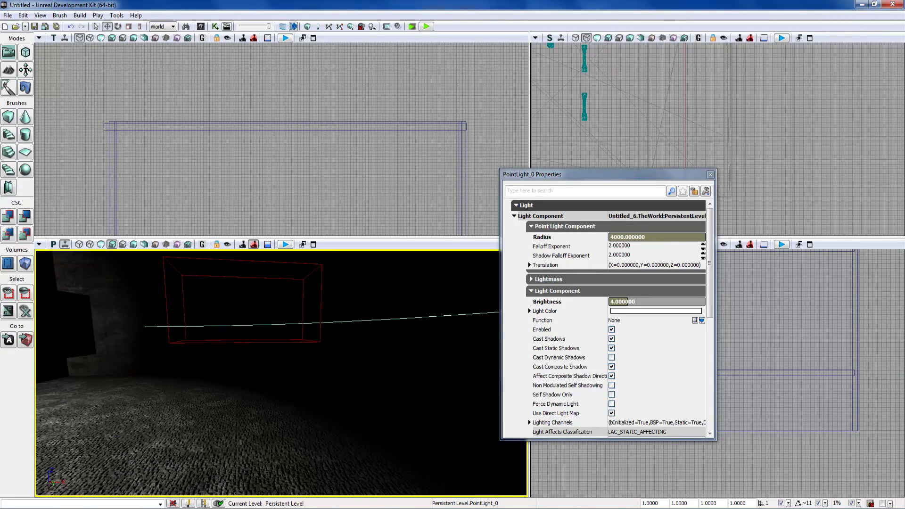
mouse_move(174, 363)
right_down()
mouse_move(203, 359)
mouse_move(156, 363)
right_up()
mouse_move(165, 364)
mouse_down()
mouse_move(165, 353)
mouse_move(165, 371)
mouse_up()
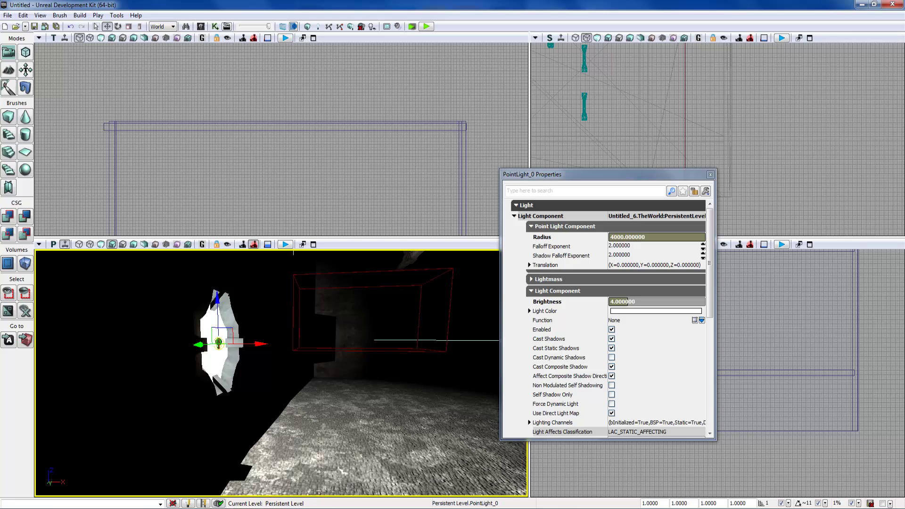
drag(166, 372, 181, 370)
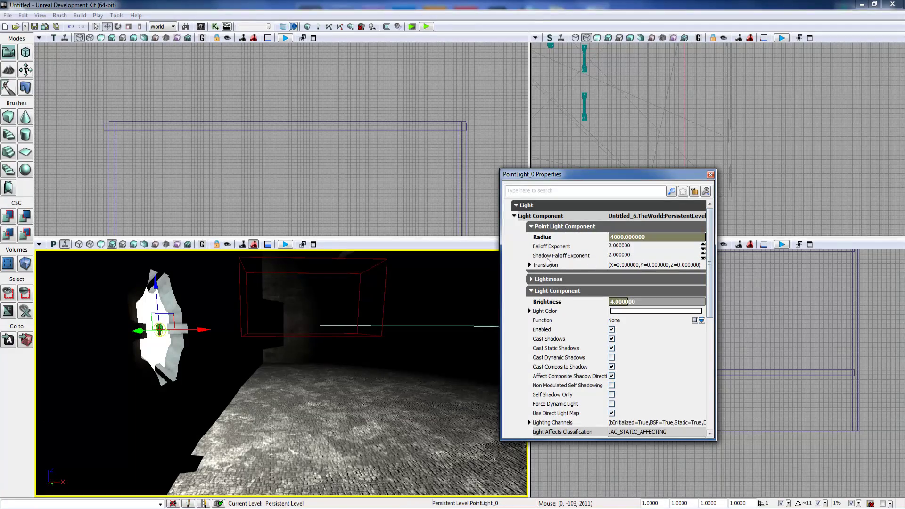
click(538, 280)
click(538, 280)
right_drag(330, 368, 288, 360)
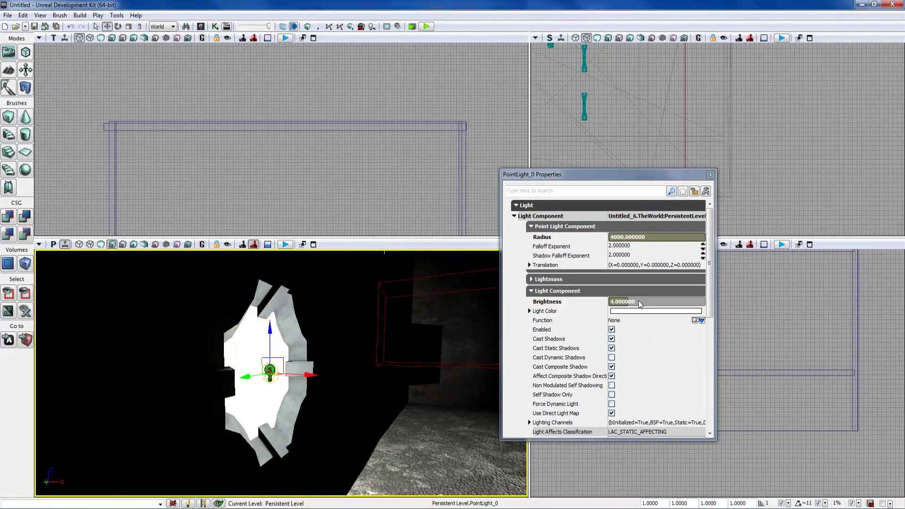
right_drag(288, 361, 250, 364)
click(202, 245)
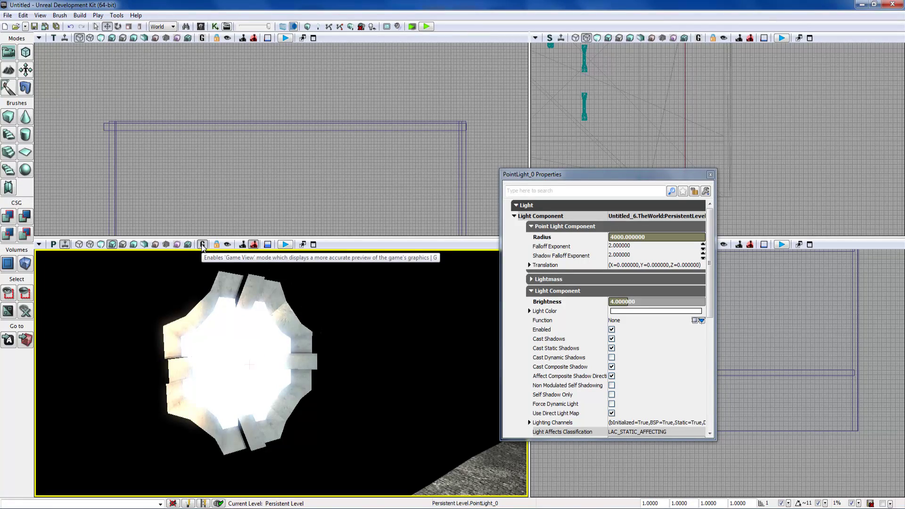
click(202, 244)
- Change the point light's color to a pale blue and check the tint on the floor and fixture
click(620, 311)
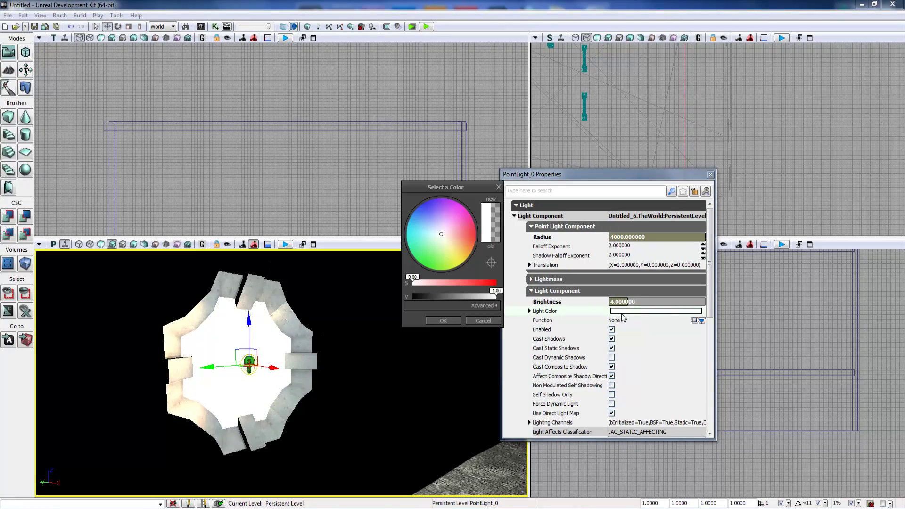
click(439, 231)
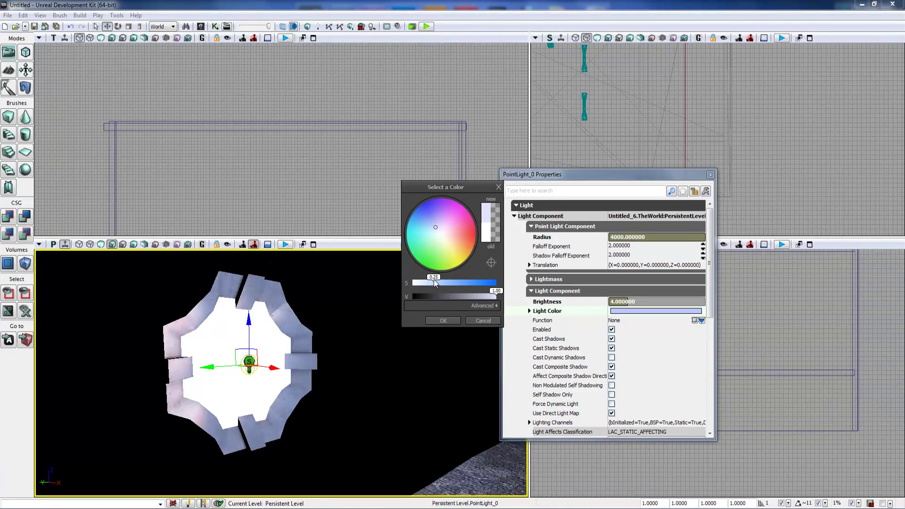
click(442, 320)
right_drag(377, 349, 406, 369)
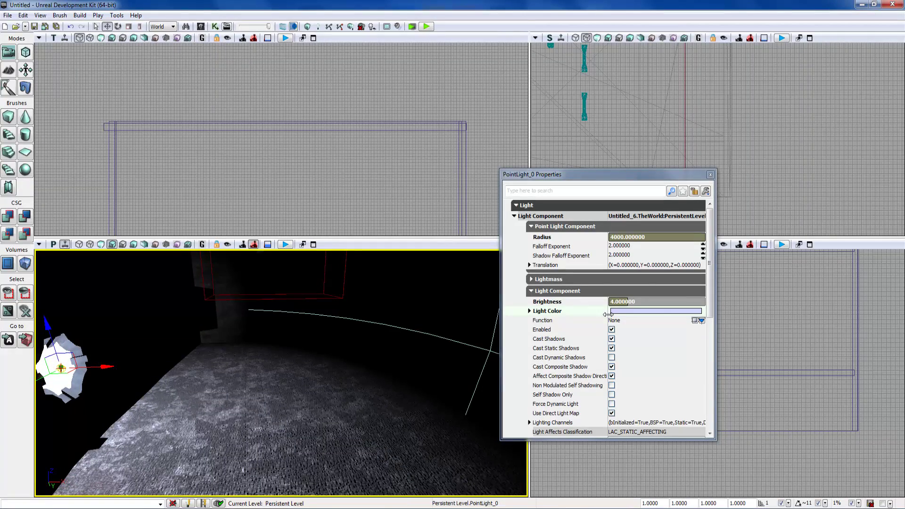
right_drag(443, 339, 339, 346)
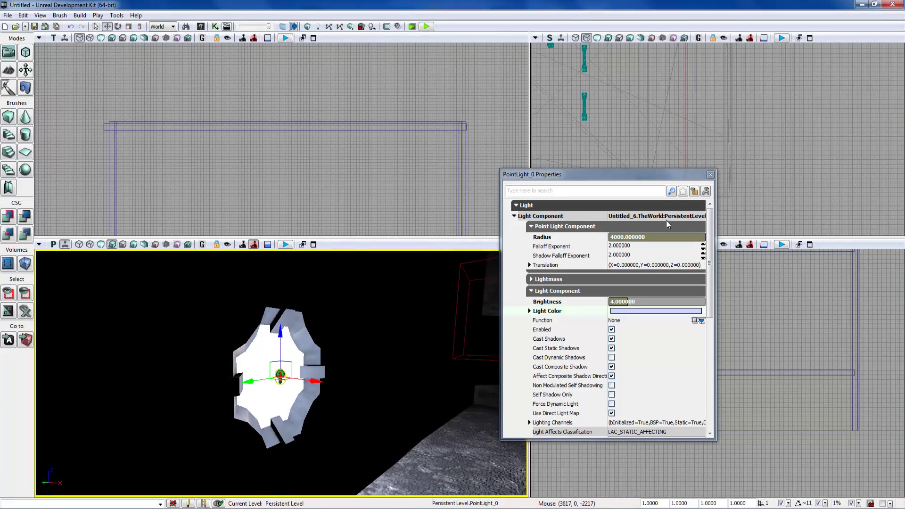
- Close the light's properties, show the perspective view unlit and add a point light just below the caged wall light
click(711, 175)
right_drag(405, 339, 377, 328)
click(405, 348)
click(405, 349)
drag(370, 343, 384, 318)
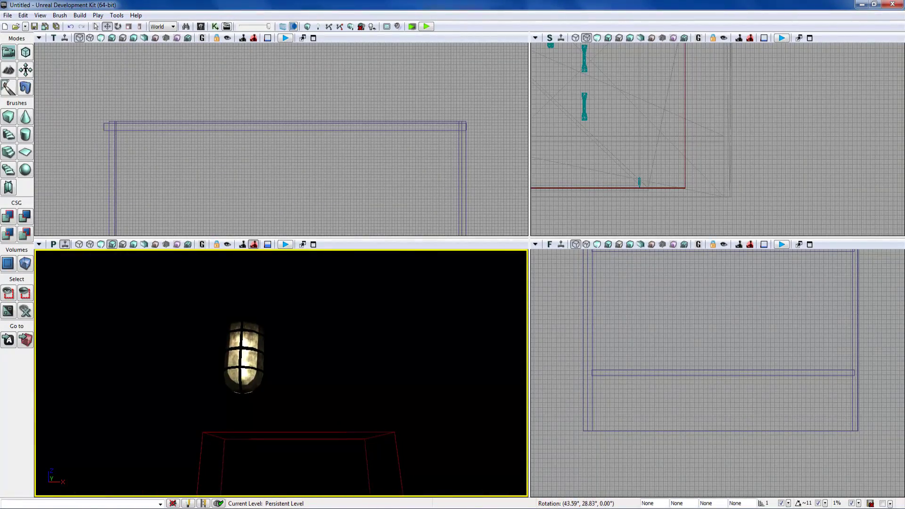
click(101, 244)
right_drag(281, 372, 320, 381)
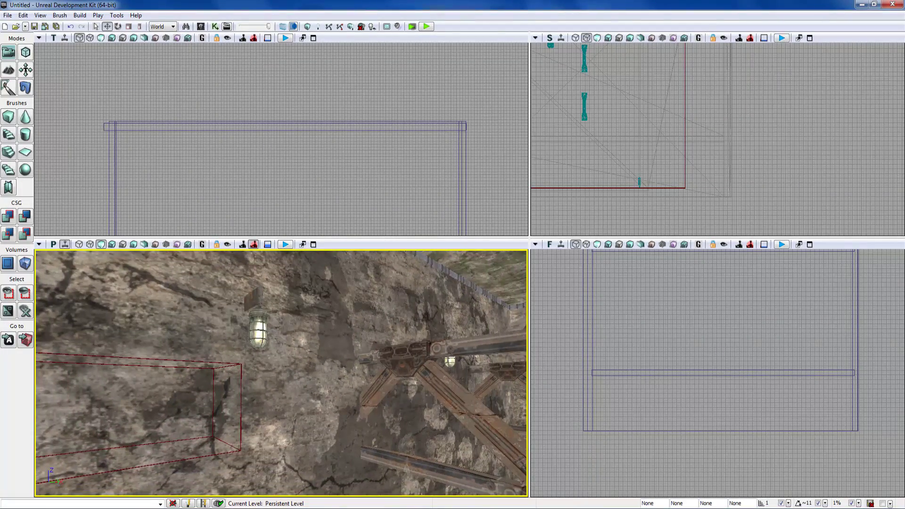
key(l)
click(256, 363)
drag(376, 370, 358, 366)
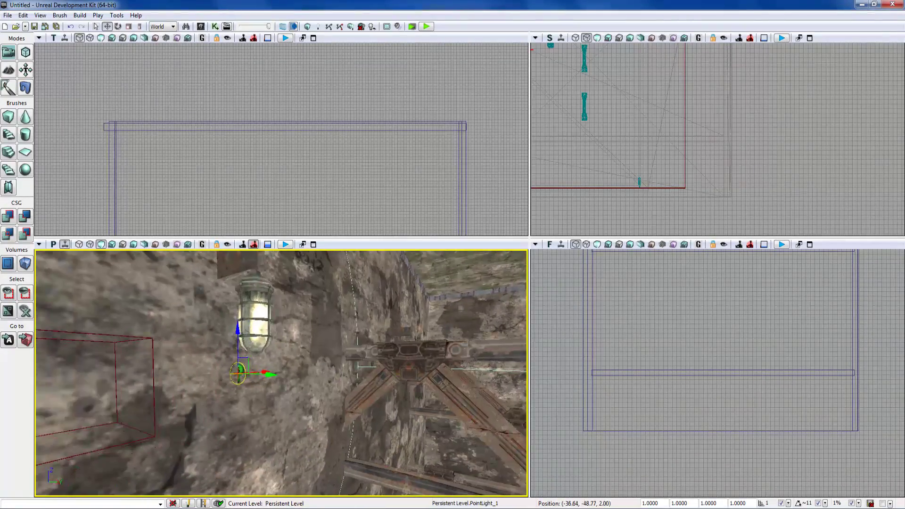
- Return the perspective view to lit shading and move the new point light up into the caged wall light
click(112, 244)
drag(193, 359, 273, 368)
drag(237, 330, 237, 284)
right_drag(237, 284, 163, 262)
drag(288, 412, 266, 411)
right_drag(267, 412, 361, 400)
drag(330, 376, 336, 375)
right_drag(335, 376, 264, 330)
right_drag(348, 349, 301, 400)
- Set the caged wall light's point light to a radius of 2000 and a pale yellow color with 0.29 saturation
key(F4)
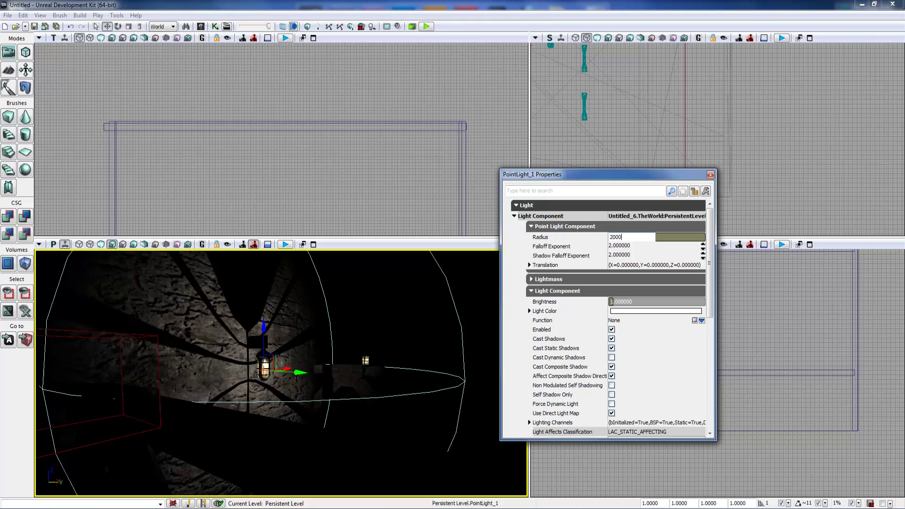
key(Return)
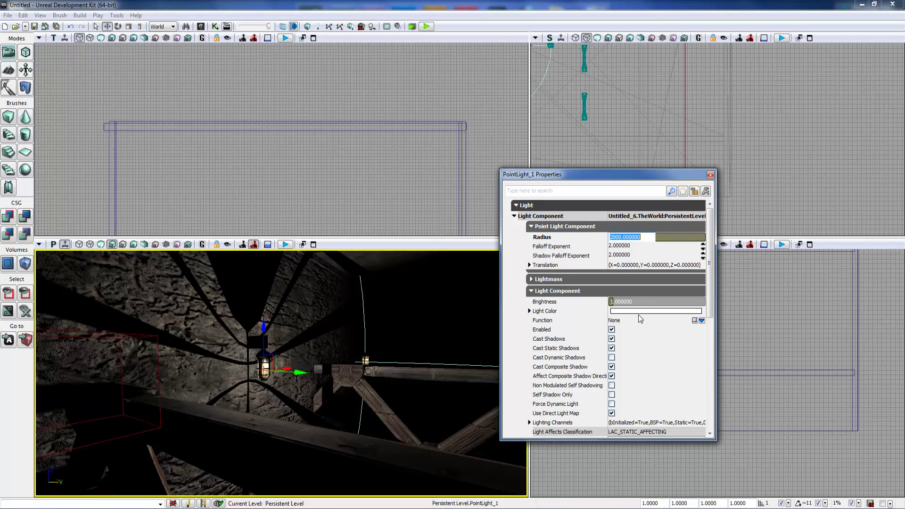
click(639, 311)
drag(444, 242, 448, 242)
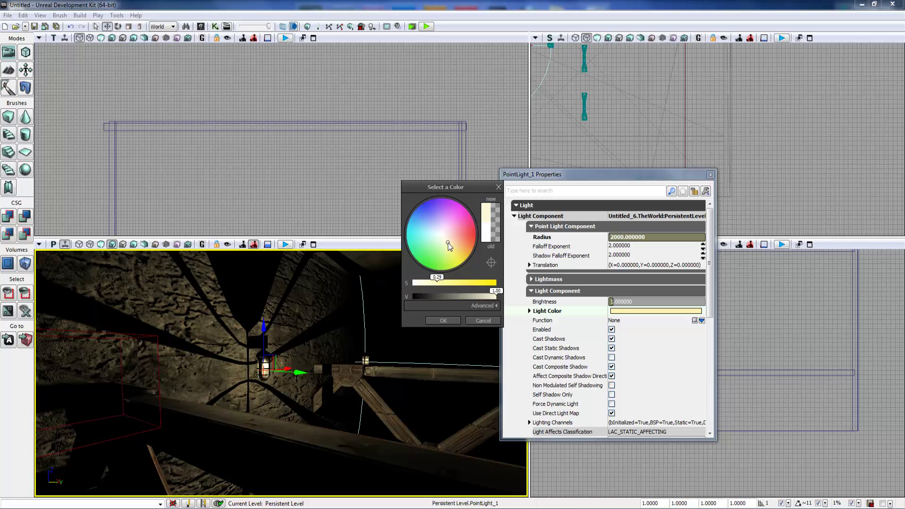
click(442, 320)
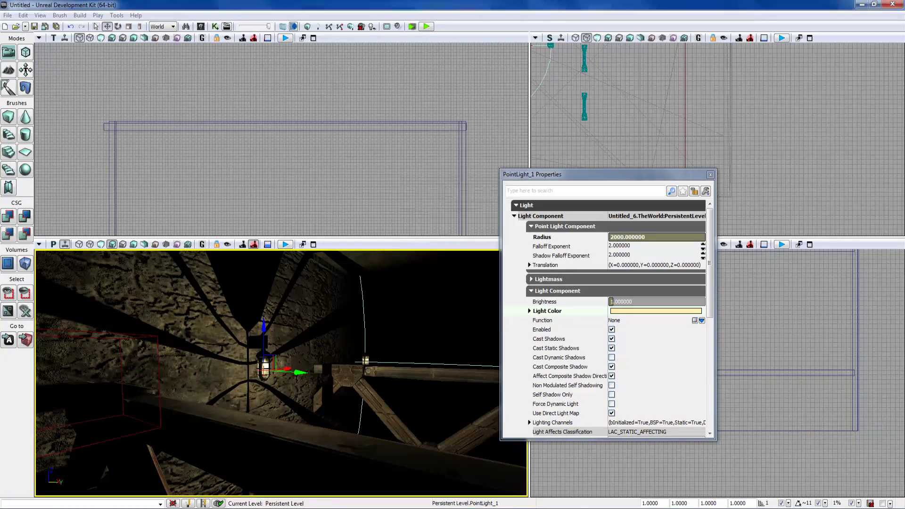
click(710, 174)
- Select the two warm point lights together, shift them along the Y axis and fine-tune their position
right_drag(283, 372, 189, 374)
right_drag(272, 357, 287, 375)
ctrl+click(287, 375)
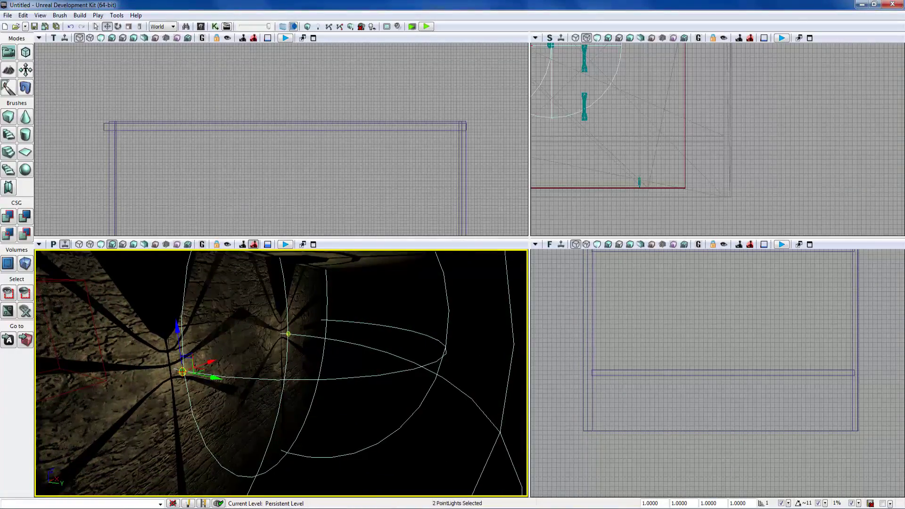
drag(214, 378, 480, 432)
right_drag(263, 353, 349, 346)
drag(184, 343, 393, 344)
right_drag(393, 344, 502, 339)
drag(244, 372, 264, 372)
right_drag(264, 371, 360, 261)
- Turn on game view and playtest the level from the floor near the concave light, ending the playtest after looking around
click(264, 372)
click(297, 390)
mouse_move(311, 393)
right_down()
mouse_move(372, 385)
mouse_move(347, 392)
mouse_move(288, 379)
right_up()
key(g)
right_click(303, 446)
click(310, 443)
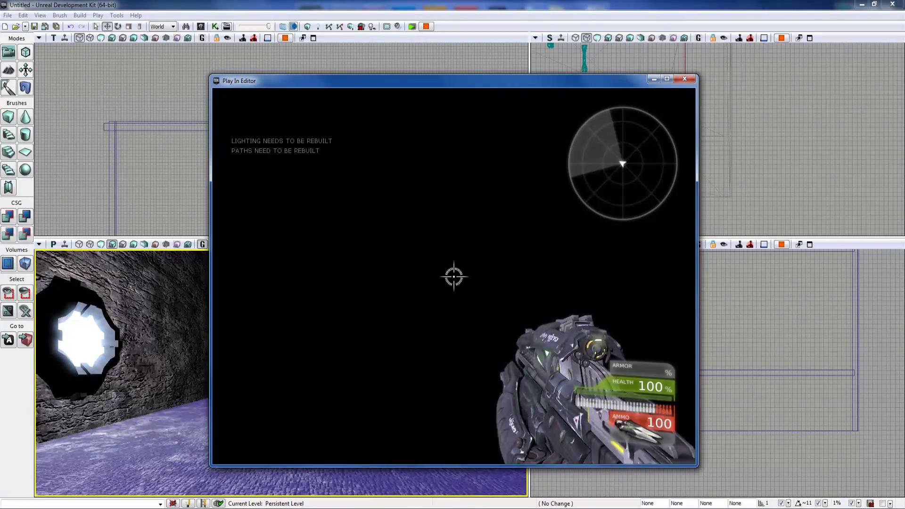
click(454, 277)
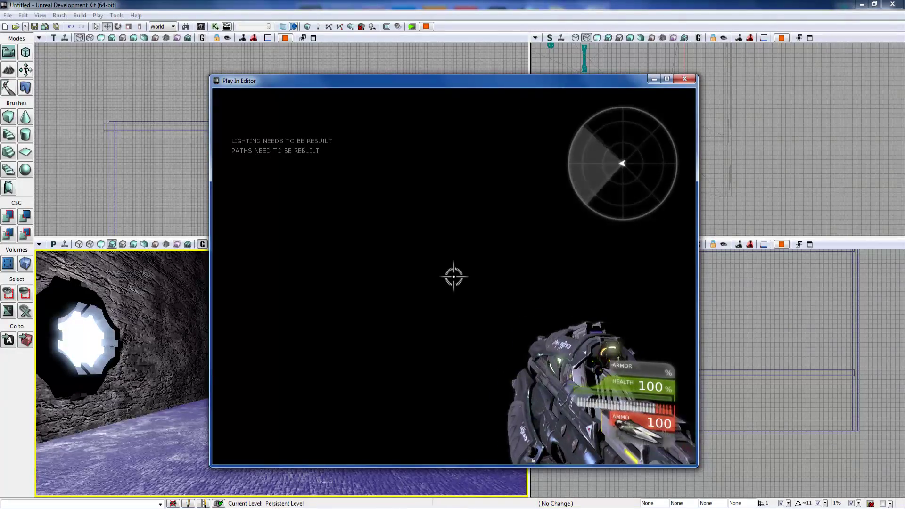
key(Escape)
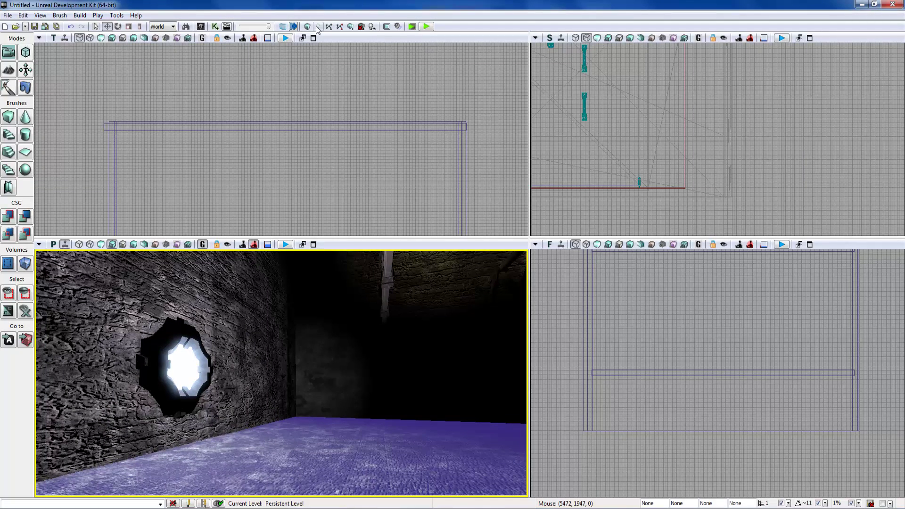
- Build the level's lighting and close the Map Check and Lighting Results windows
click(350, 26)
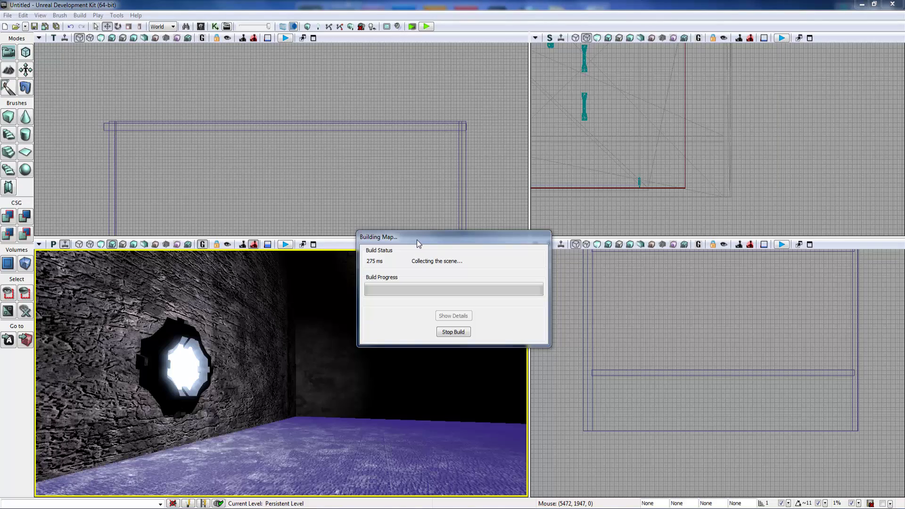
drag(430, 248, 473, 253)
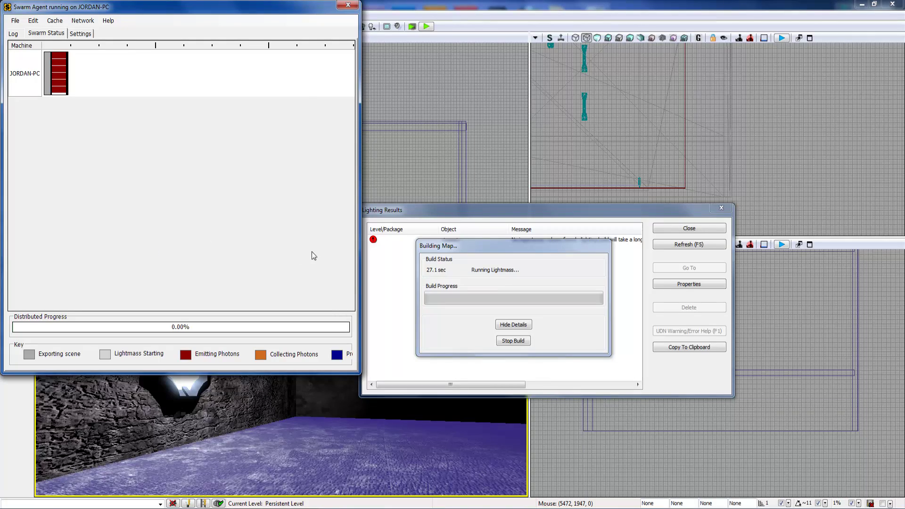
drag(259, 17, 288, 48)
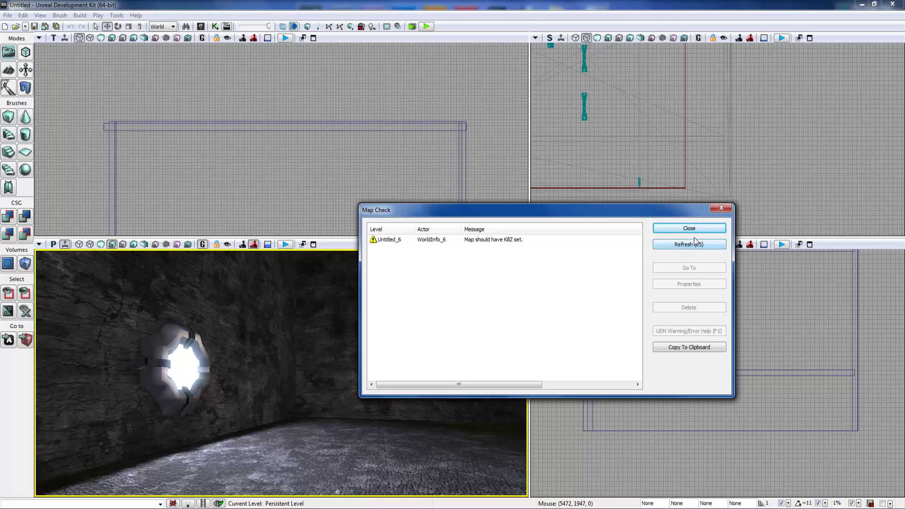
click(429, 239)
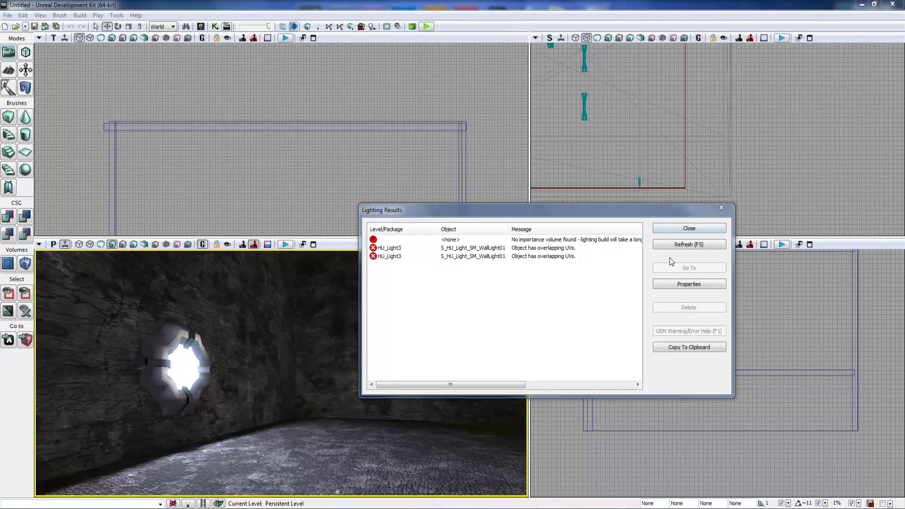
click(689, 228)
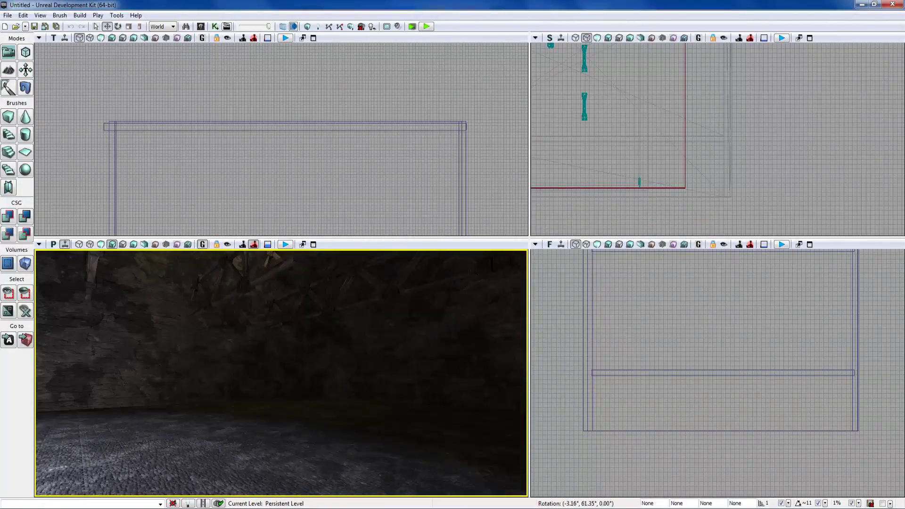
- Start a playtest from the floor near the concave wall light
drag(323, 436, 328, 404)
click(324, 436)
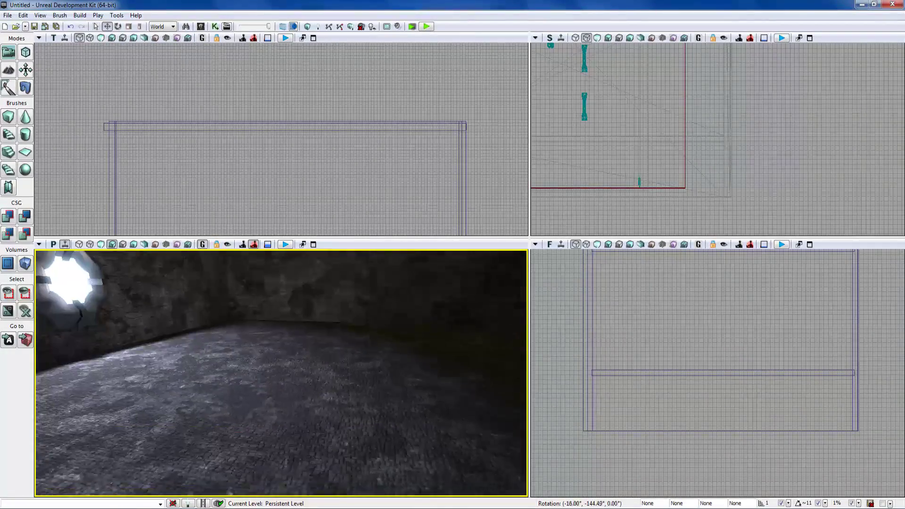
right_click(328, 403)
click(348, 384)
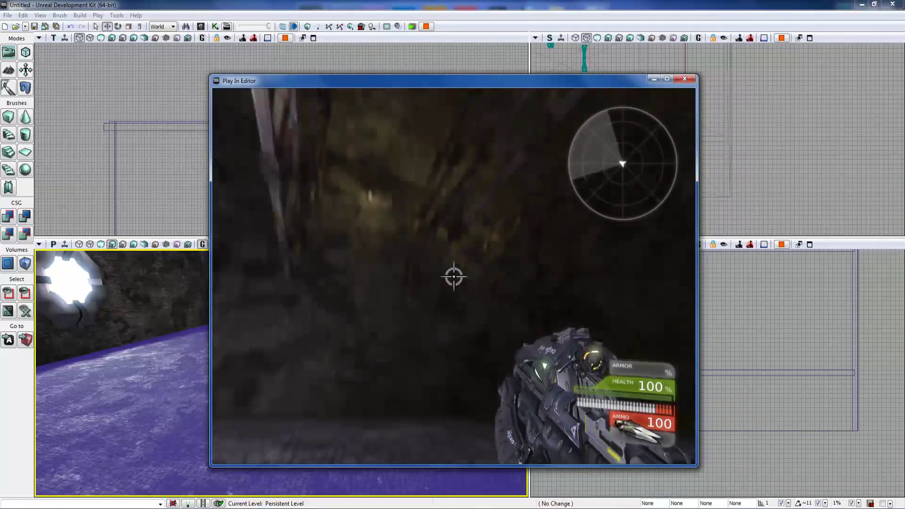
- Walk around the playtest to inspect the concave light, the caged wall lights and the beams, ending the playtest
key(w)
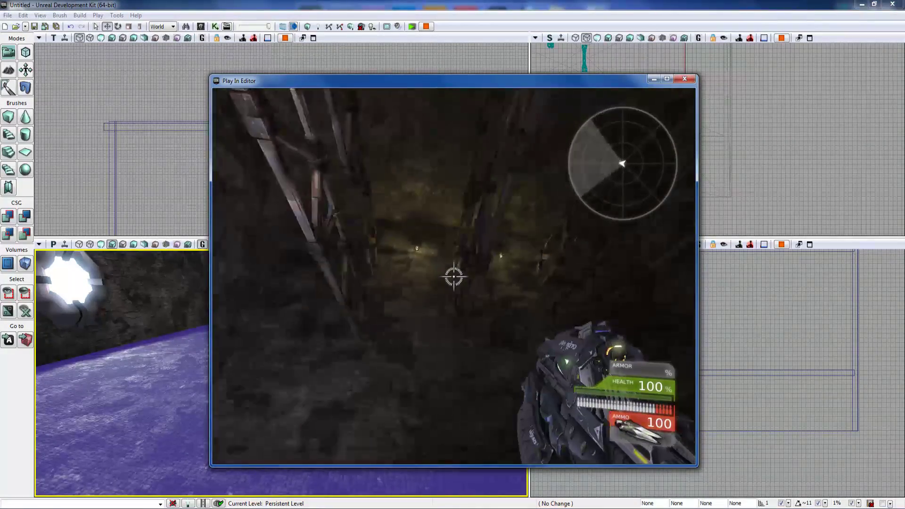
key(w)
key(w)
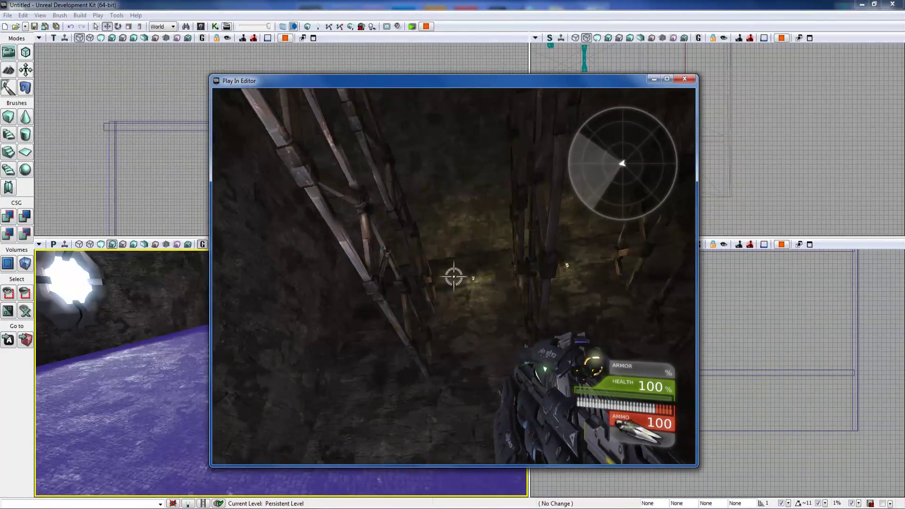
key(d)
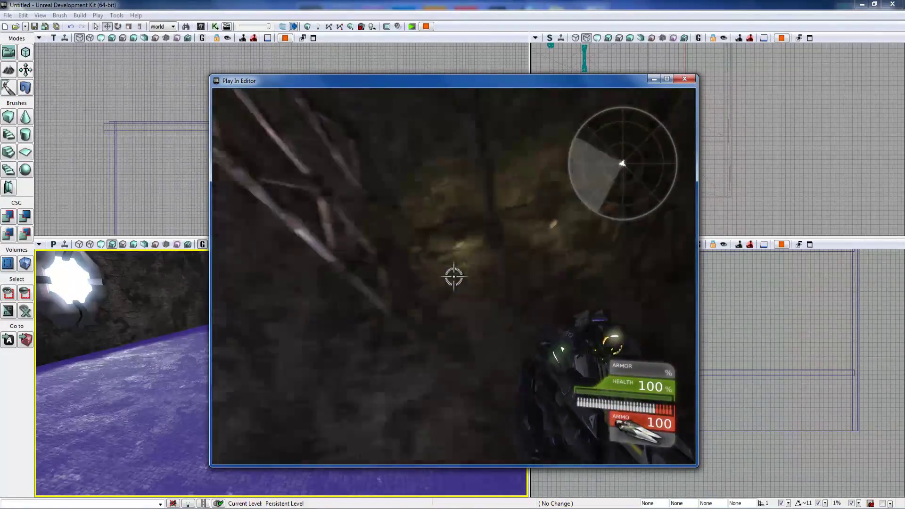
key(w)
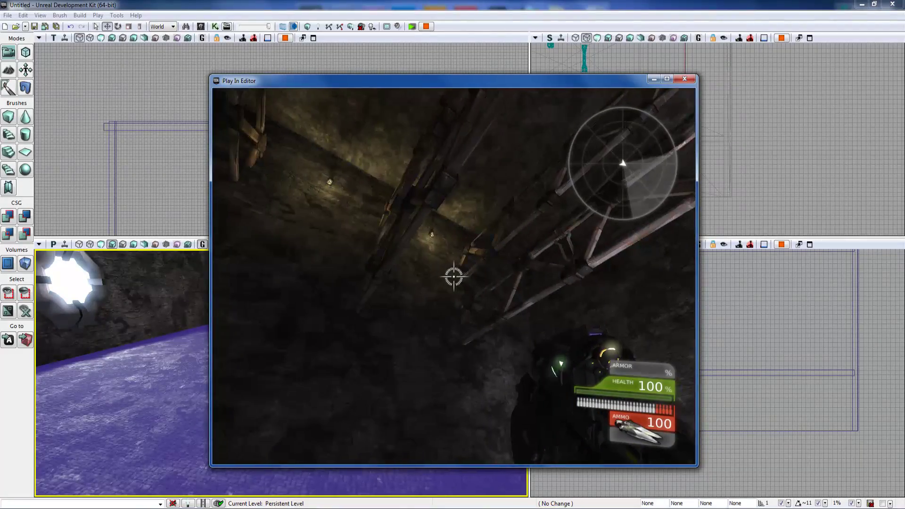
key(s)
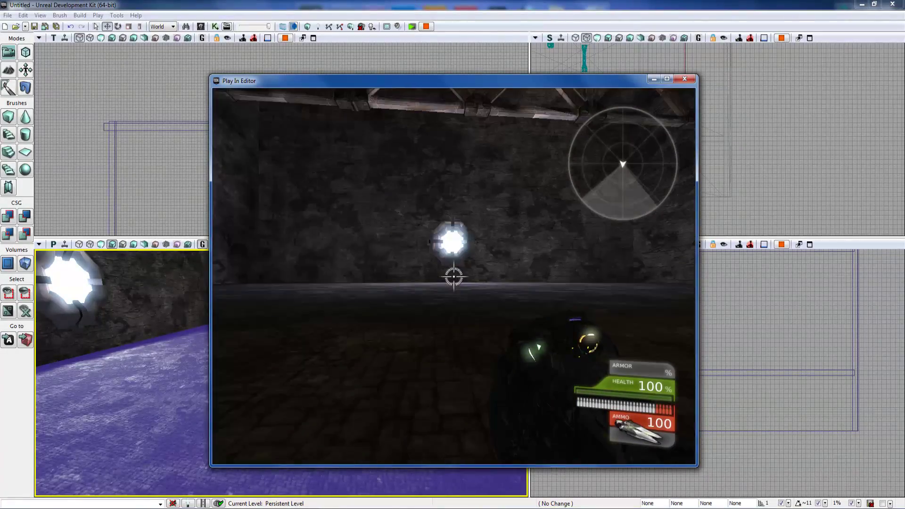
key(w)
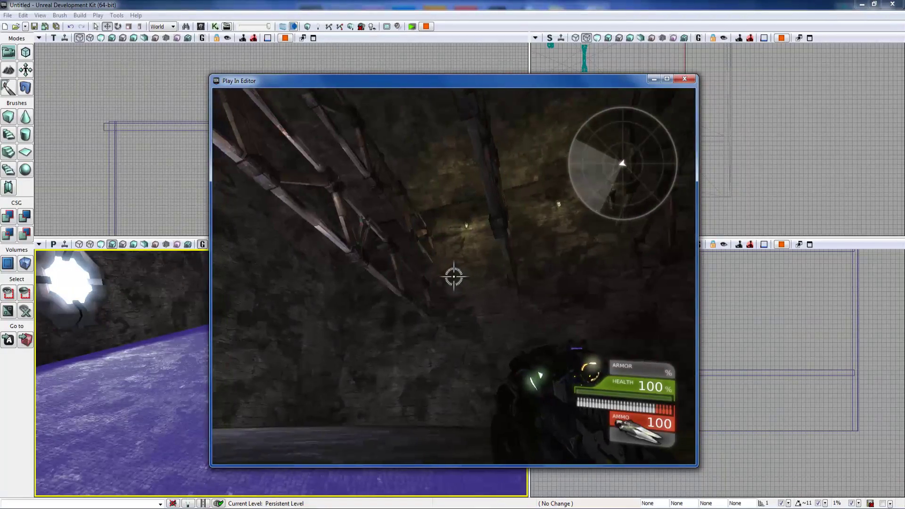
key(w)
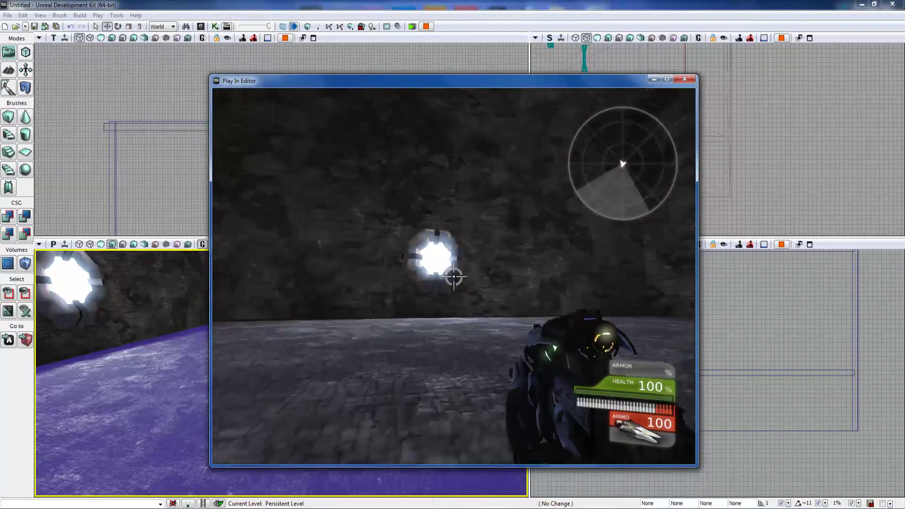
key(w)
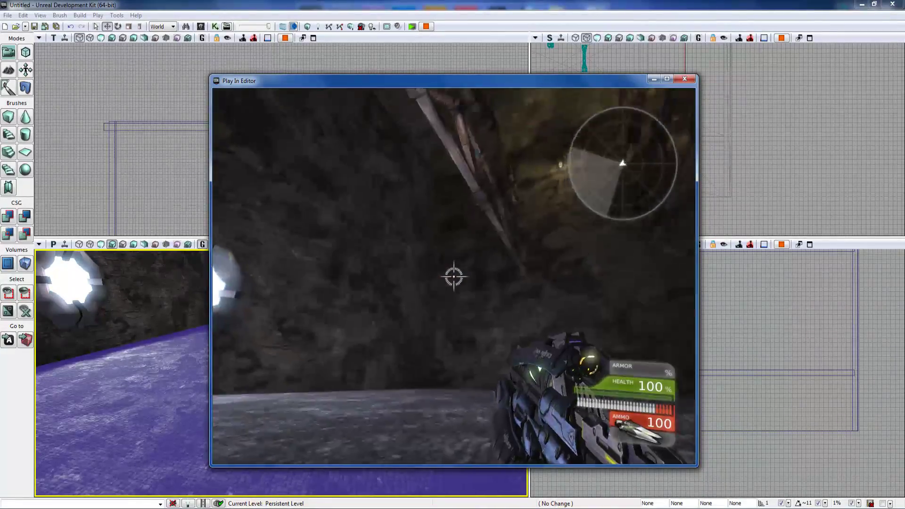
key(Escape)
- Turn off game view and delete the trial point light placed on the floor below the concave light
right_drag(281, 373, 313, 365)
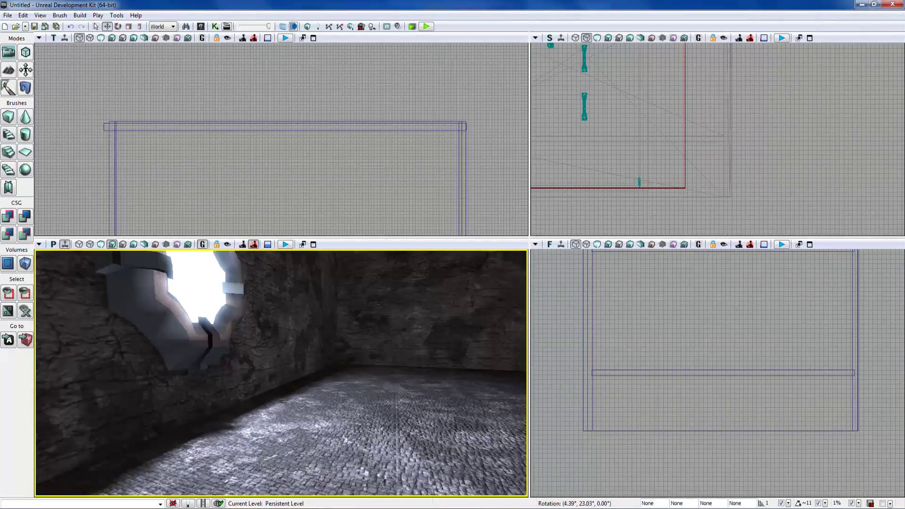
key(l)
click(279, 447)
right_drag(280, 446, 275, 461)
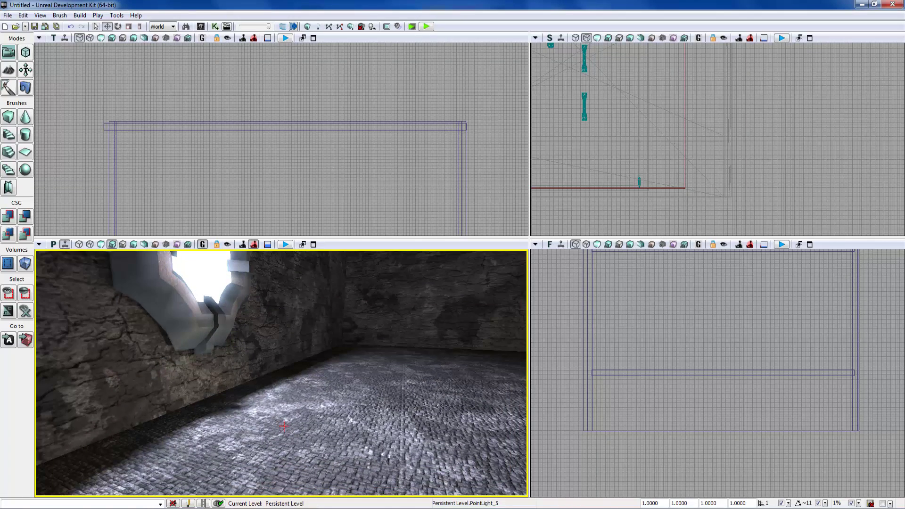
click(203, 244)
mouse_move(209, 259)
right_down()
mouse_move(222, 264)
mouse_move(208, 253)
right_up()
key(Delete)
- Select the concave light mesh, inspect how it sits around its point light and clear the selection
mouse_move(226, 346)
mouse_down()
mouse_move(215, 311)
mouse_move(198, 314)
mouse_move(220, 351)
mouse_up()
click(213, 330)
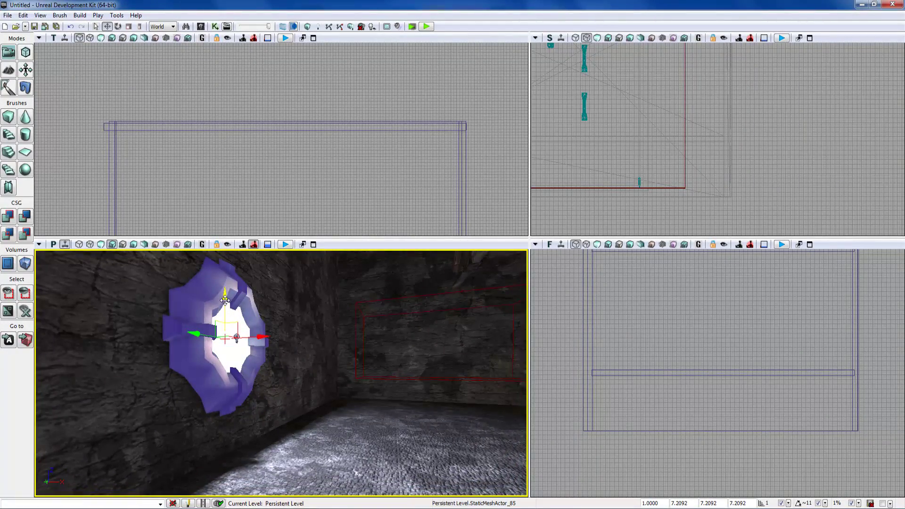
click(301, 424)
mouse_move(301, 424)
mouse_down()
mouse_move(309, 446)
mouse_move(308, 434)
mouse_up()
middle_drag(308, 433, 259, 433)
drag(273, 442, 323, 444)
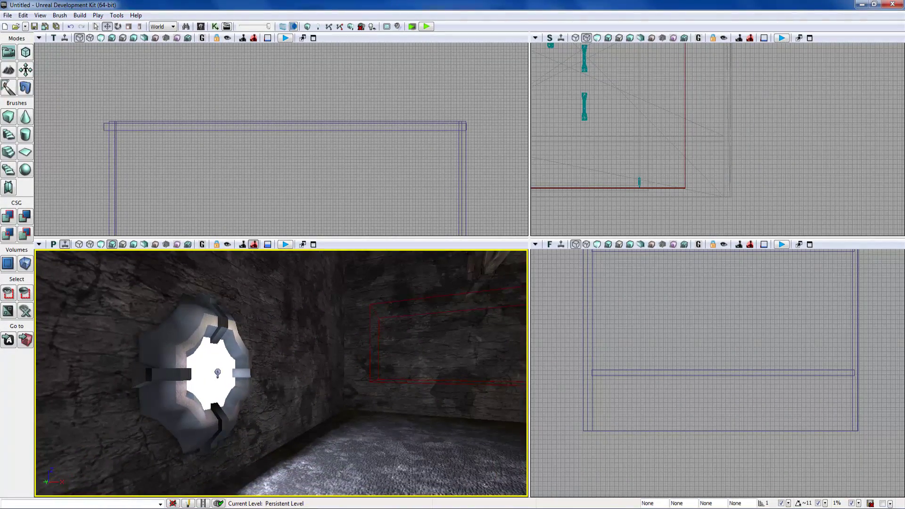
- Examine the room in unlit mode in the perspective view and return the view to lit mode
click(102, 246)
drag(282, 368, 424, 359)
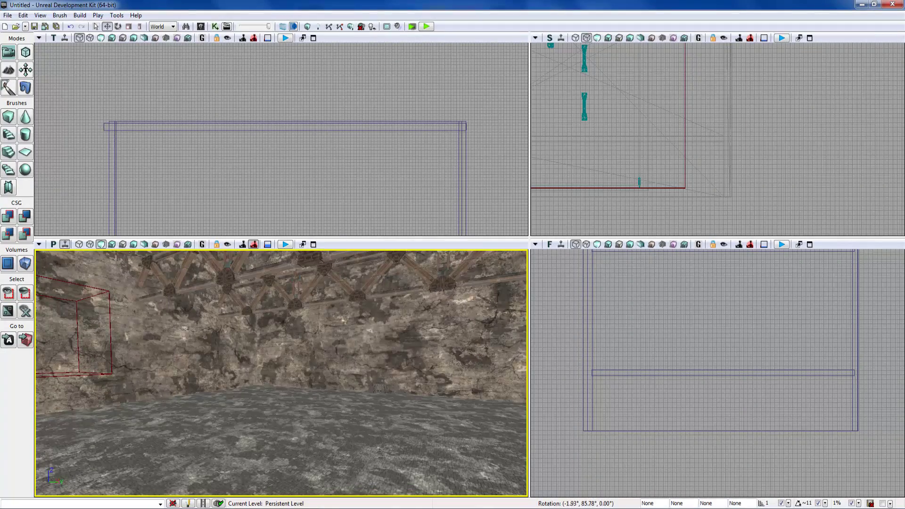
click(113, 245)
right_drag(189, 330, 113, 337)
- Select the concave light mesh again and examine the light cast on the surrounding wall and floor from several angles
click(283, 424)
right_drag(283, 425, 330, 416)
drag(237, 454, 193, 454)
click(254, 344)
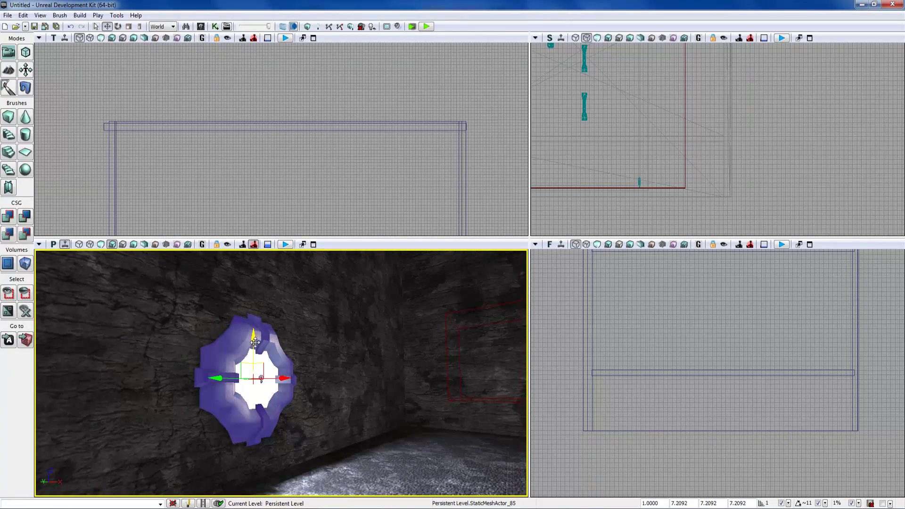
right_drag(255, 415, 278, 446)
click(288, 439)
click(256, 420)
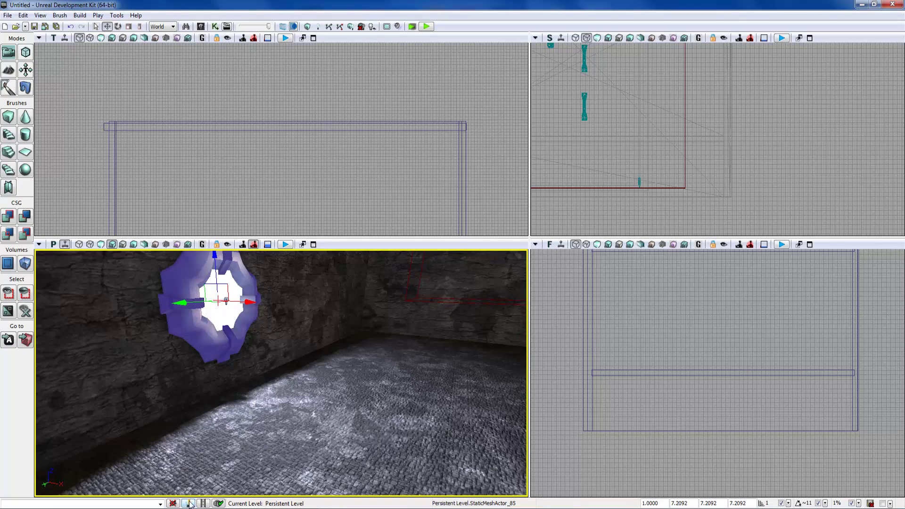
right_drag(277, 447, 219, 417)
right_drag(240, 368, 222, 358)
right_drag(299, 330, 443, 299)
right_drag(329, 320, 212, 351)
right_drag(283, 353, 215, 330)
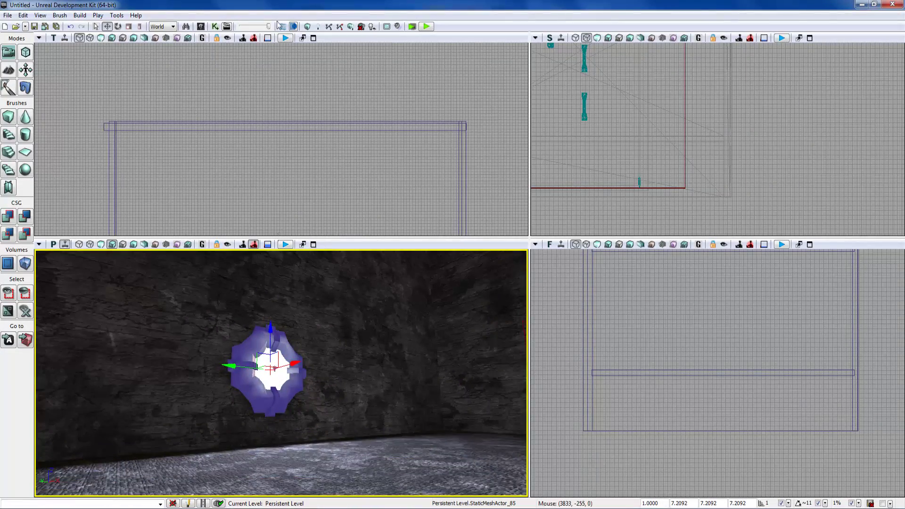
- Clear the "light" search in the Content Browser, browse the environment static meshes and close the browser
click(200, 27)
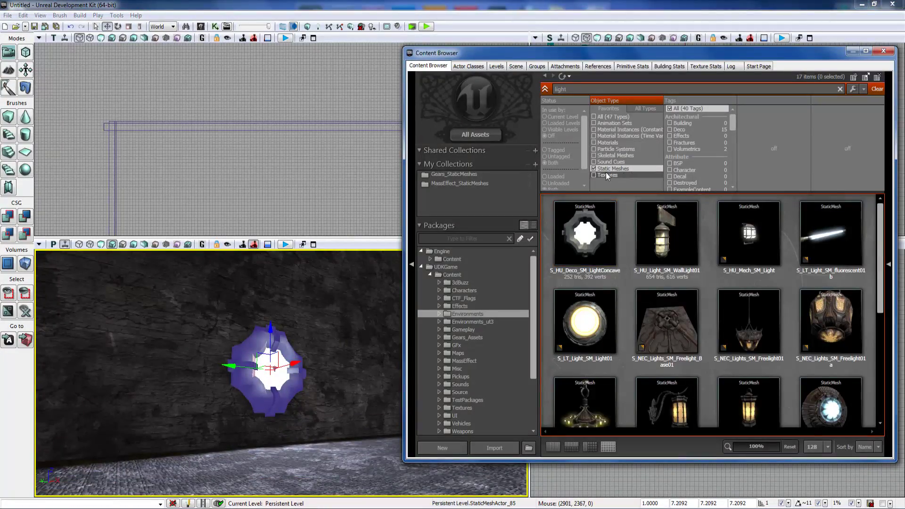
key(BackSpace)
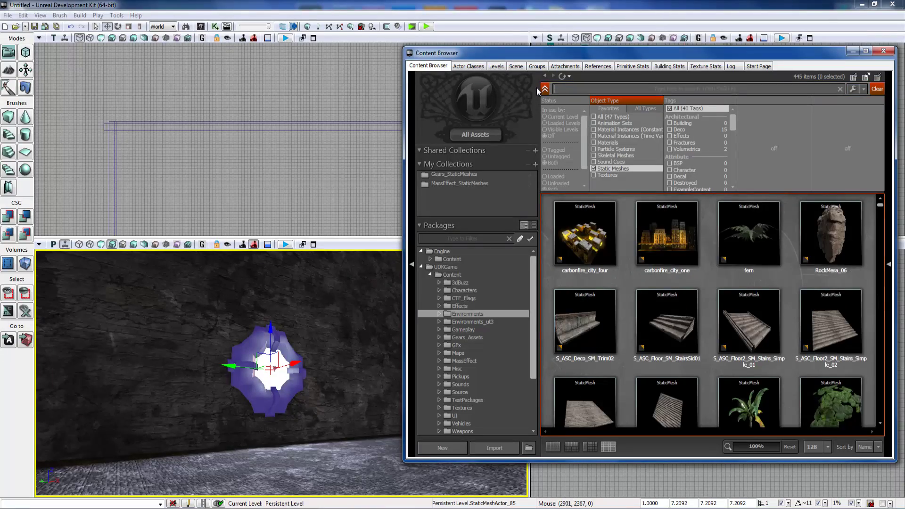
scroll(714, 318, down, 3)
scroll(817, 278, down, 2)
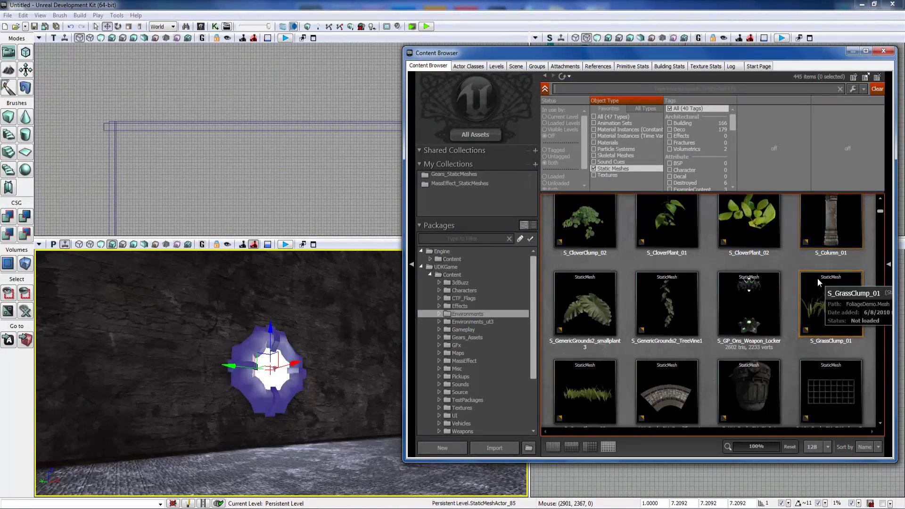
click(883, 50)
- Deselect the concave light mesh and examine the built lighting up close and from across the room
right_drag(280, 372, 236, 368)
click(280, 415)
right_drag(280, 415, 283, 448)
key(Escape)
right_drag(281, 372, 246, 355)
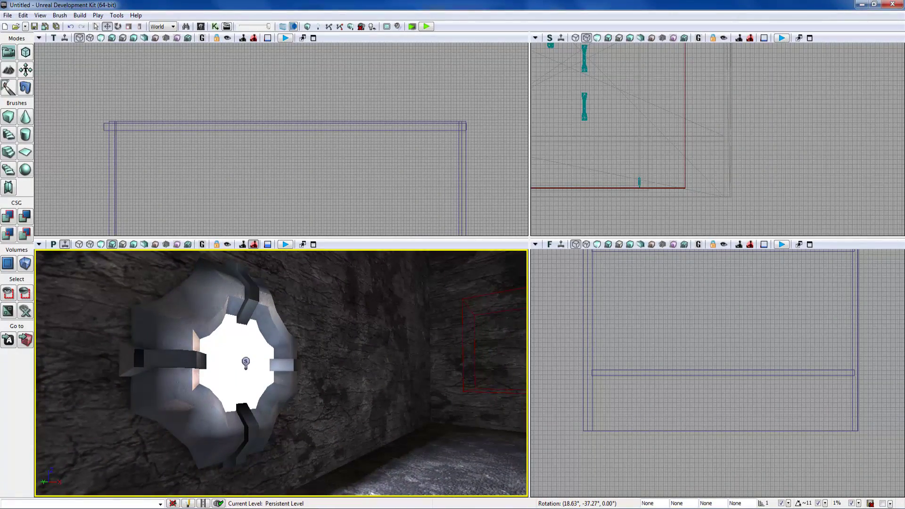
right_drag(246, 355, 264, 355)
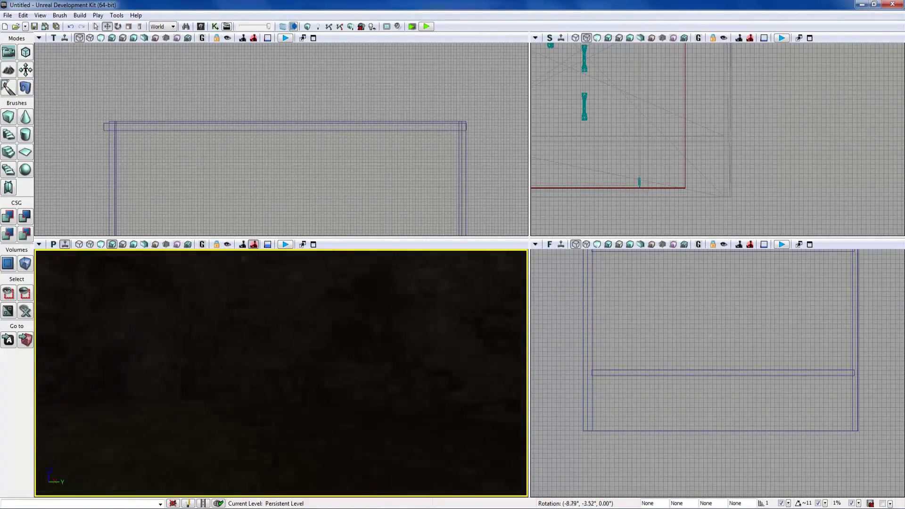
right_drag(281, 373, 141, 382)
right_drag(281, 372, 292, 351)
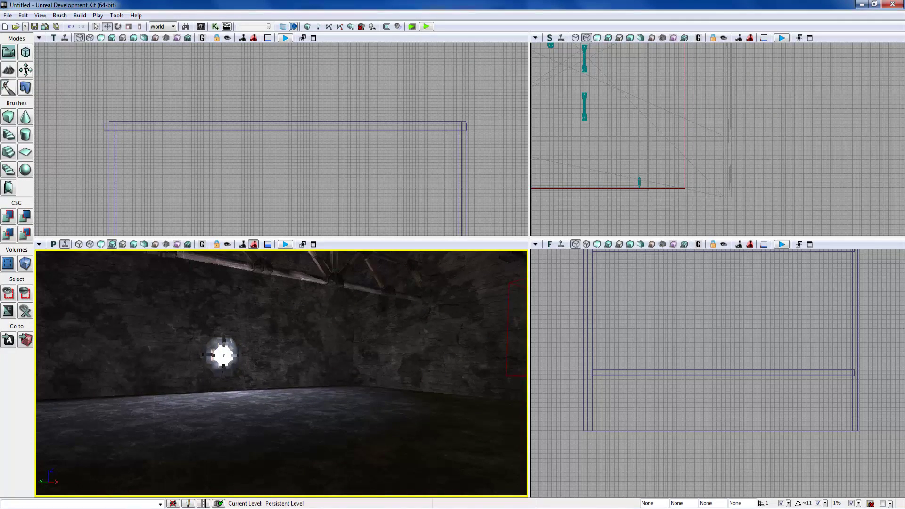